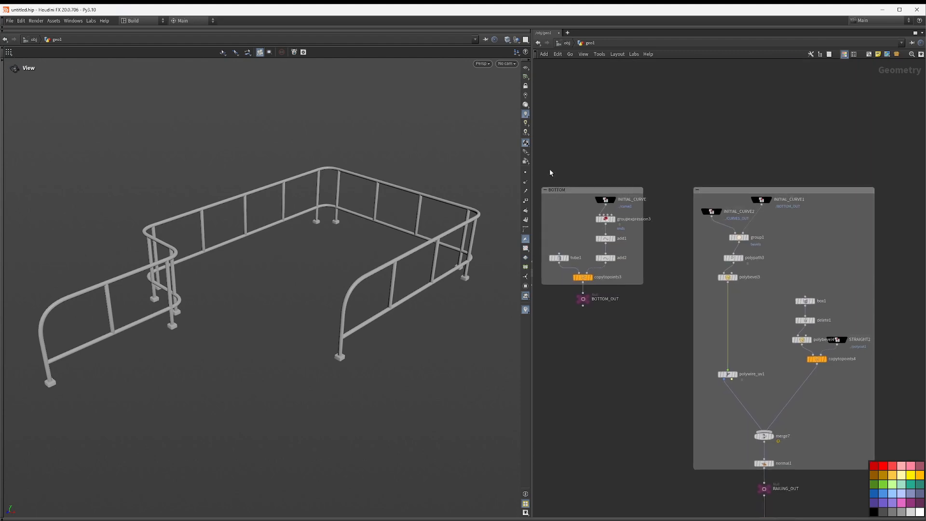
Step: Display the curve1 node in the viewport with its points shown, and orbit to view the path
middle_drag(550, 172, 768, 163)
middle_drag(560, 157, 781, 141)
middle_drag(632, 135, 754, 109)
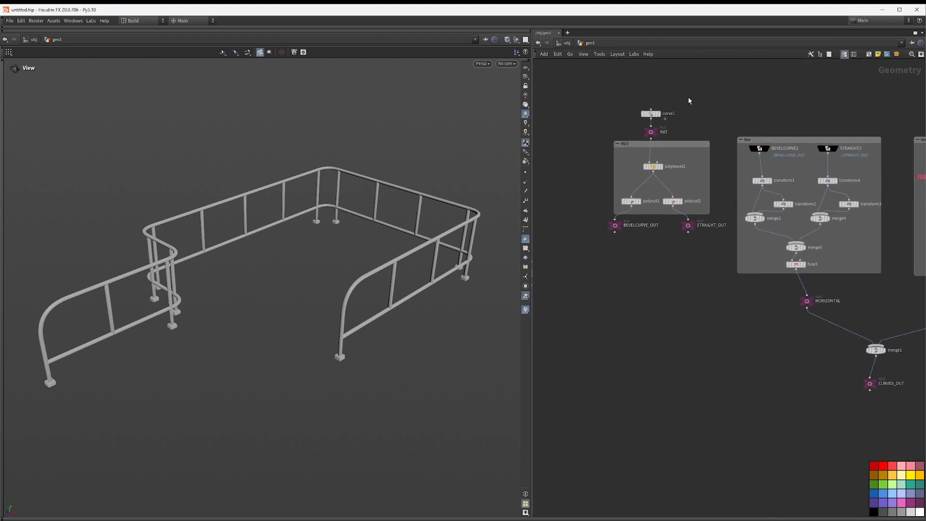
click(659, 113)
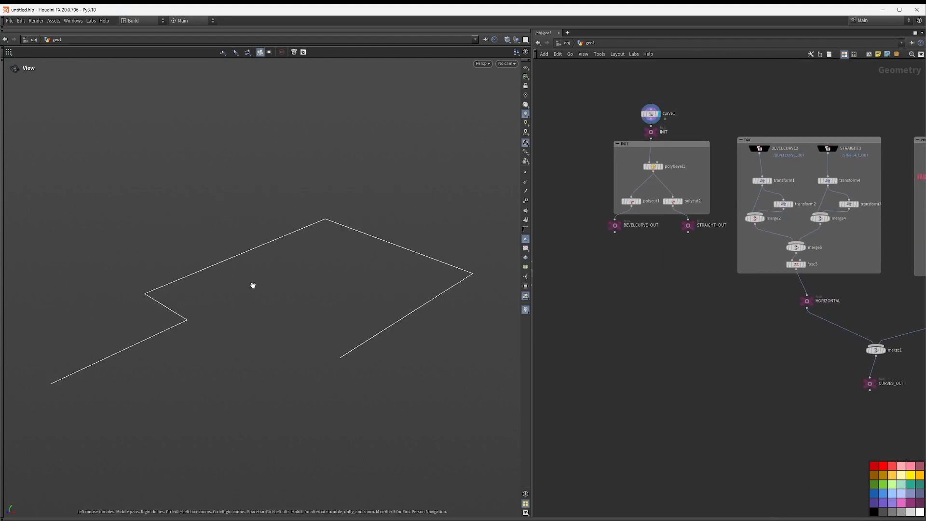
click(526, 172)
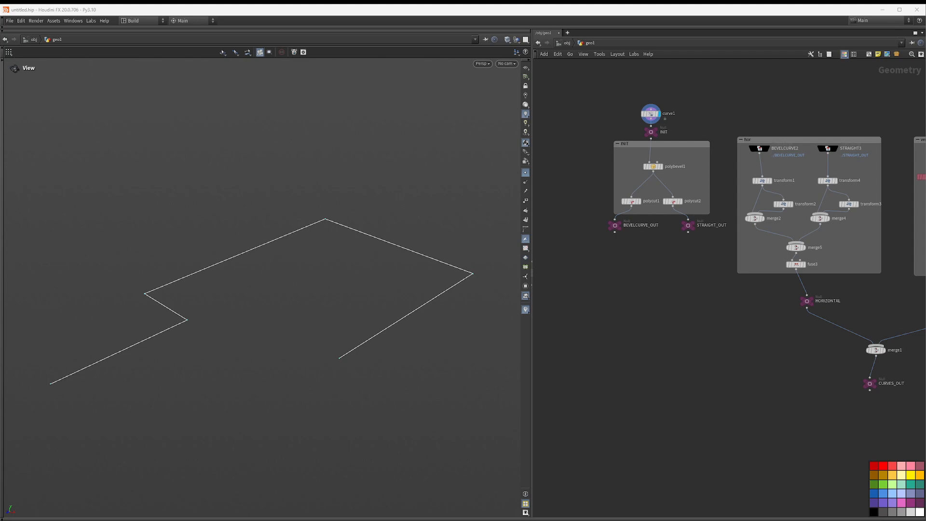
drag(252, 187, 246, 189)
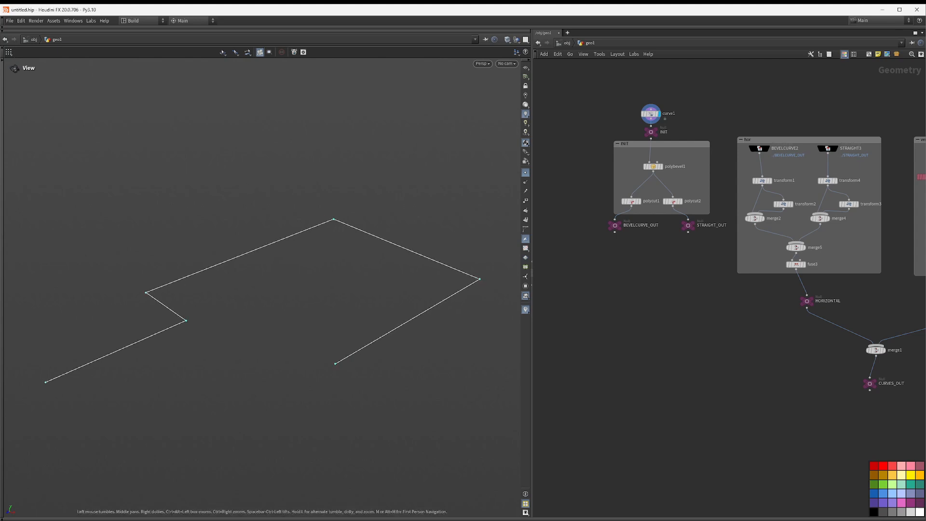
drag(225, 261, 215, 208)
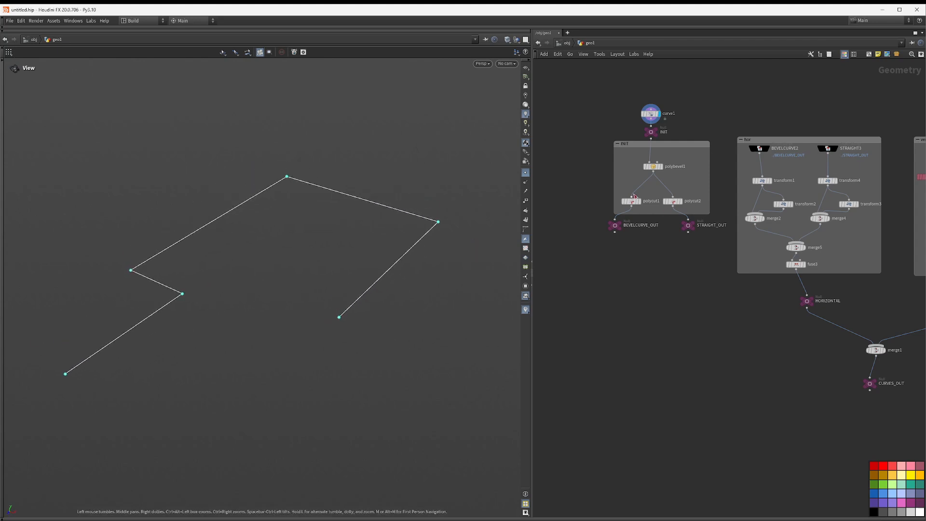
Step: Open curve1 in the Curve tool, show the grid and set snapping to Grid
click(655, 130)
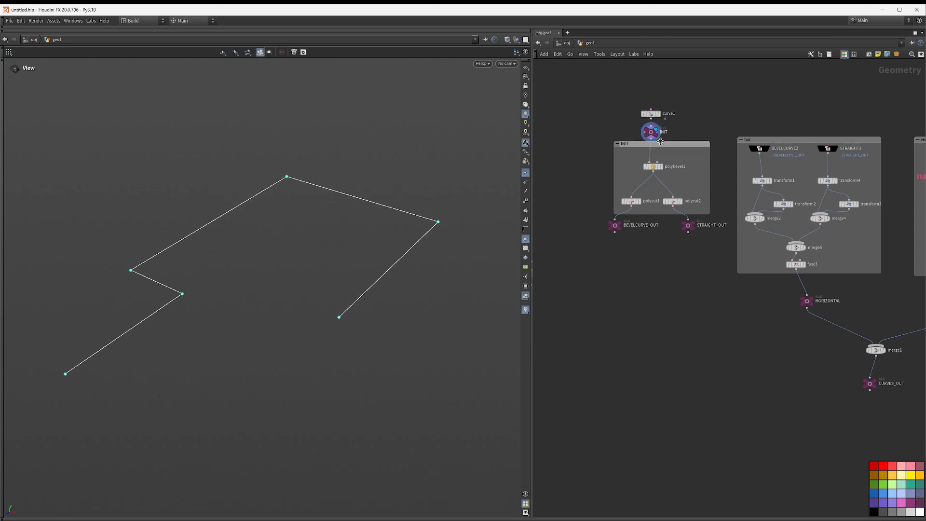
click(650, 116)
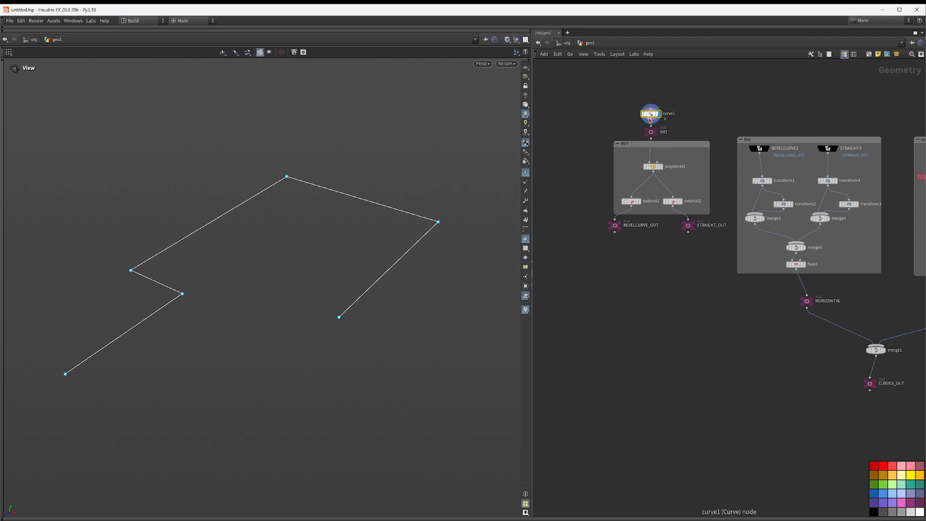
key(Return)
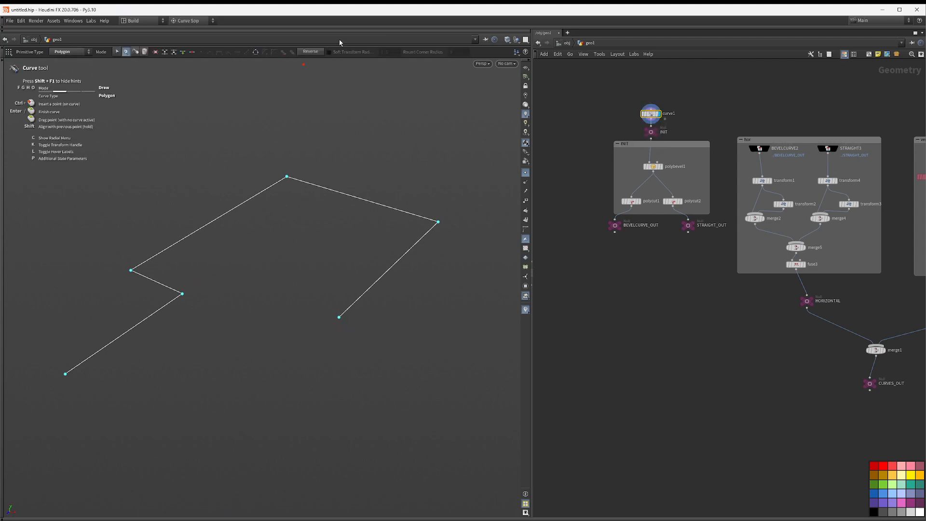
click(525, 68)
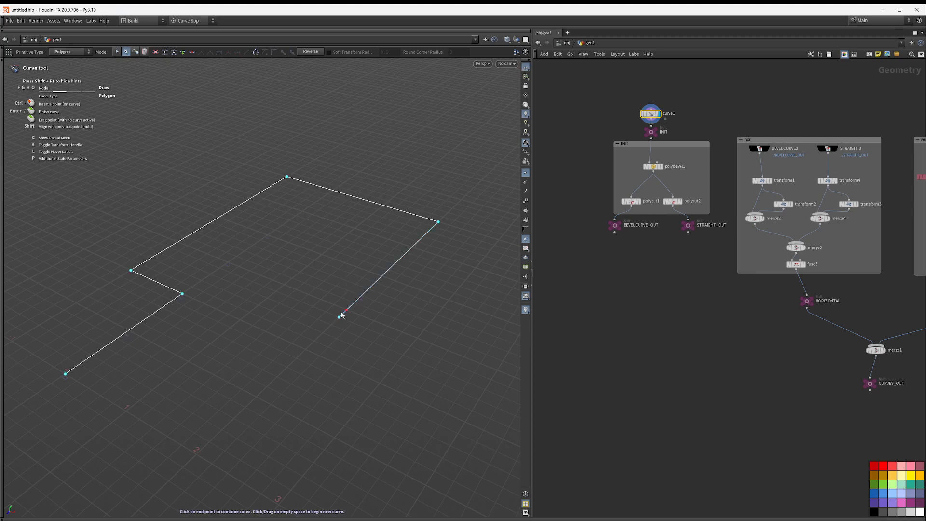
key(x)
click(327, 302)
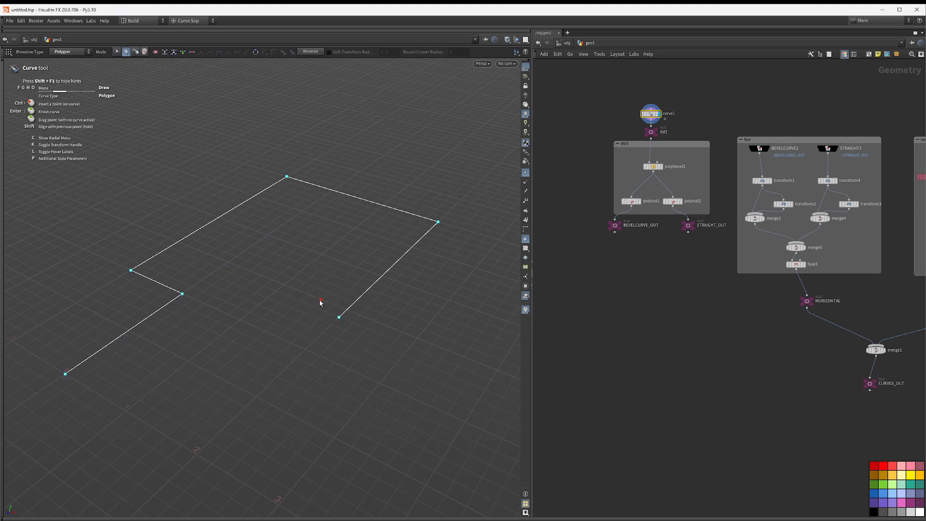
key(x)
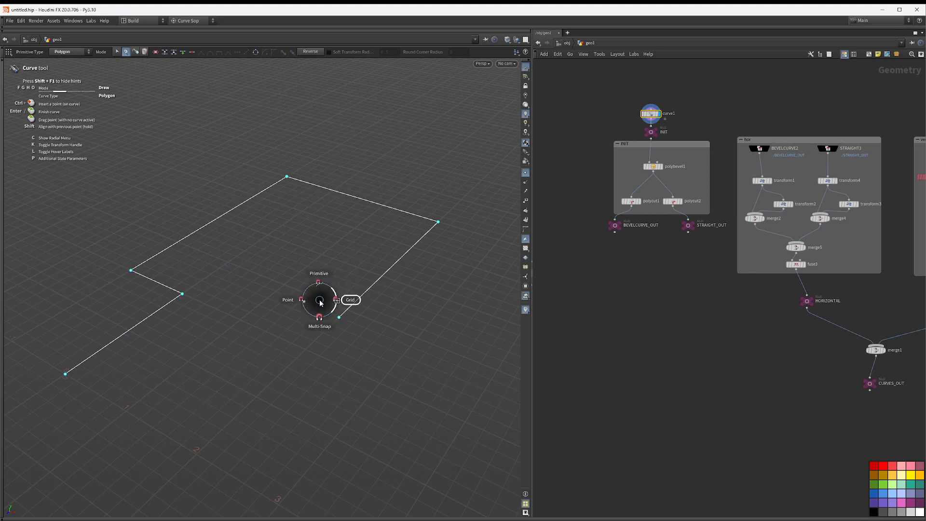
click(350, 301)
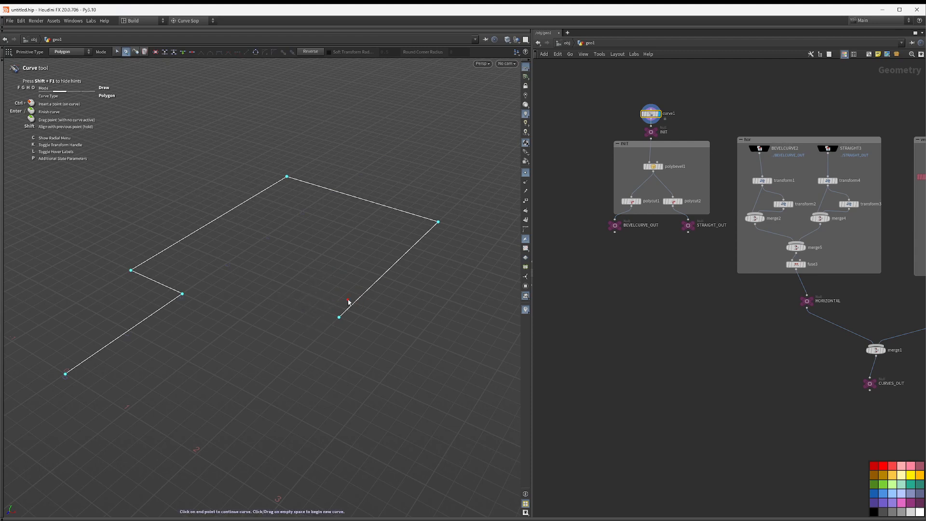
key(x)
click(500, 184)
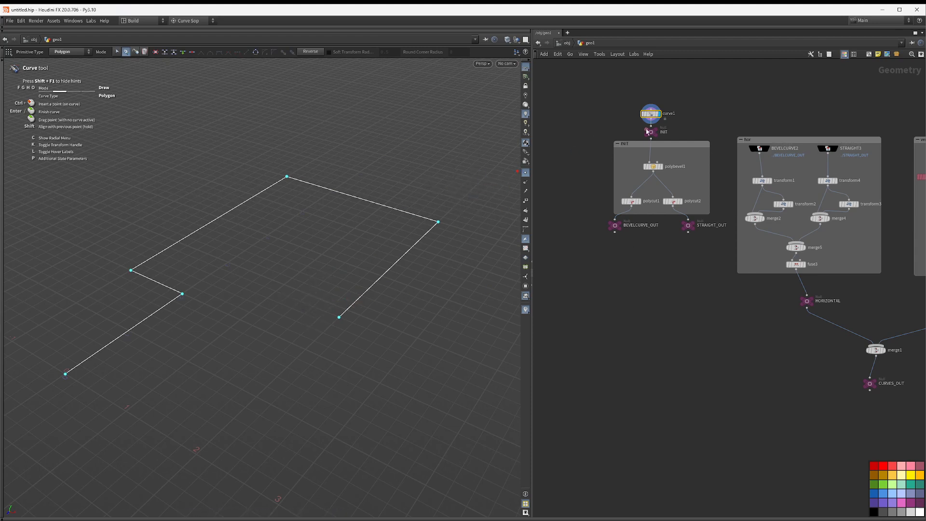
Step: Display the polybevel1 node to inspect the rounded corners of the curve
click(661, 168)
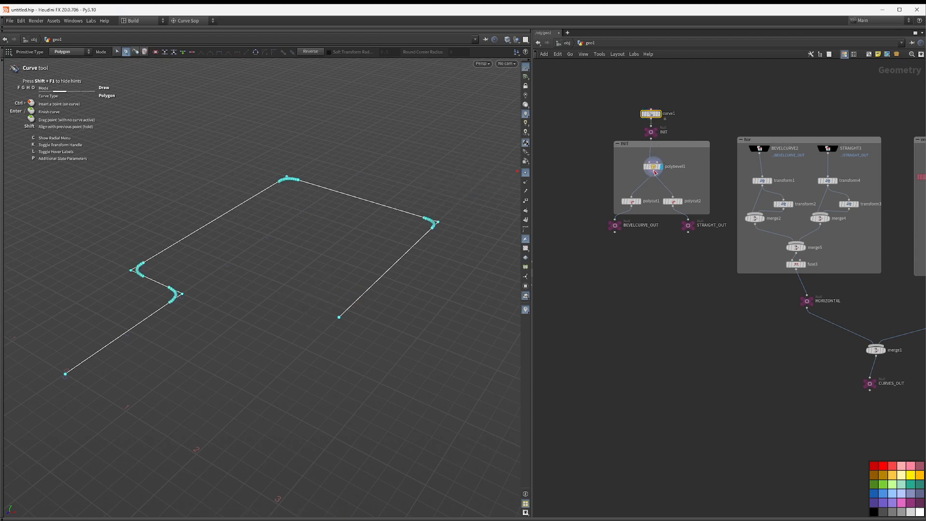
click(653, 168)
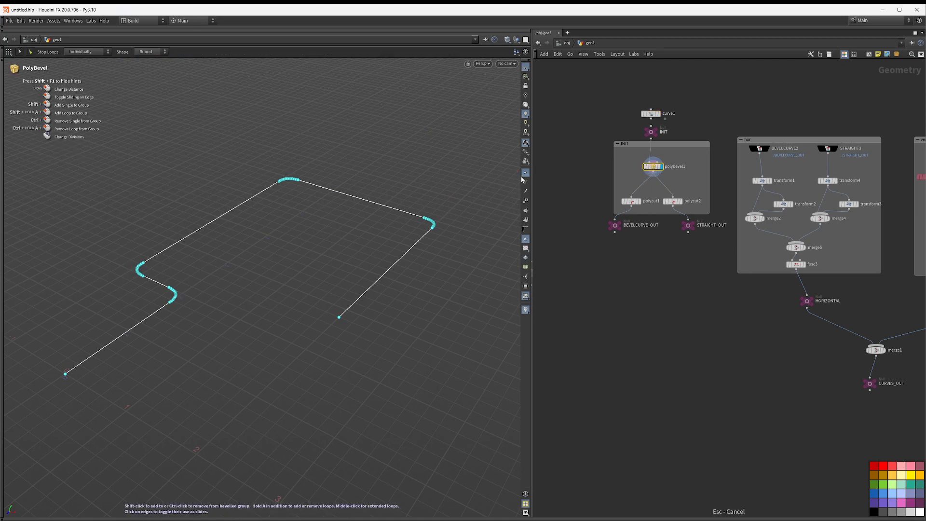
drag(362, 210, 417, 194)
middle_drag(657, 264, 633, 272)
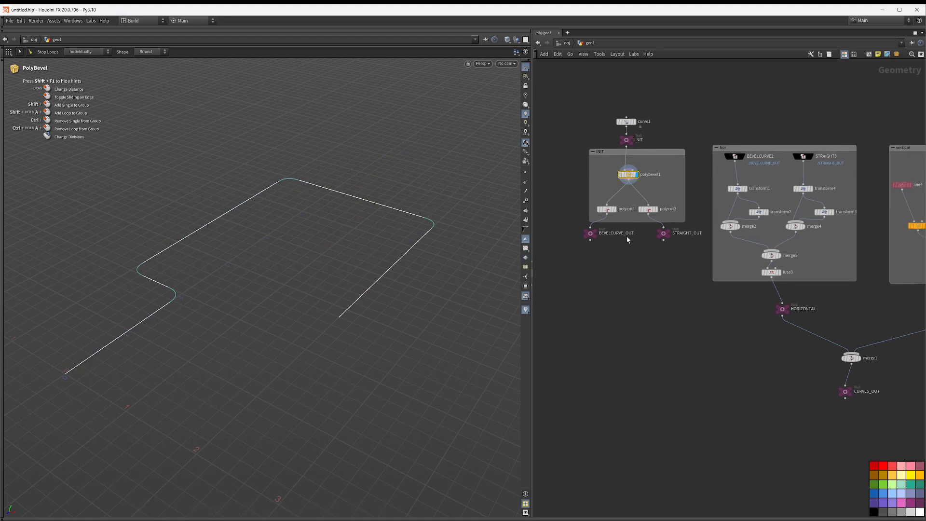
Step: Display the BEVELCURVE_OUT null and polycut1, and open polycut1's parameters
click(599, 234)
drag(589, 237, 605, 241)
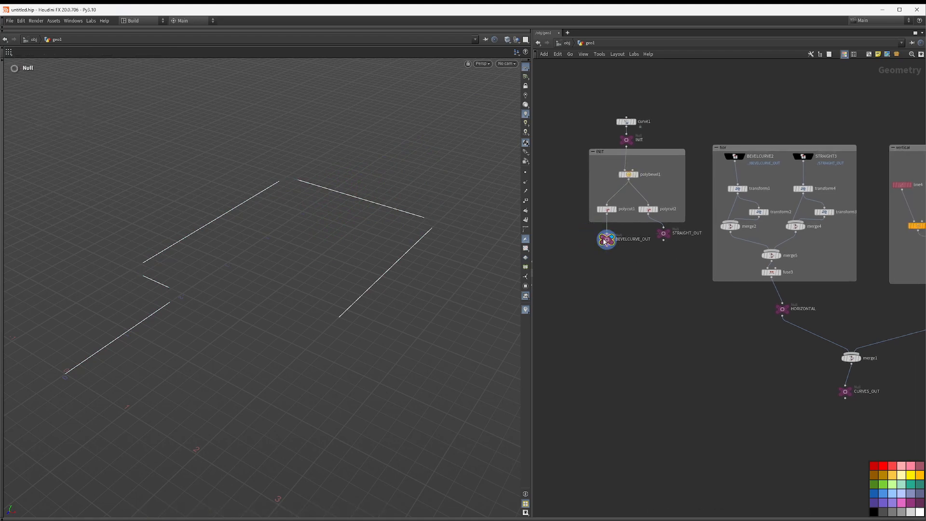
click(616, 210)
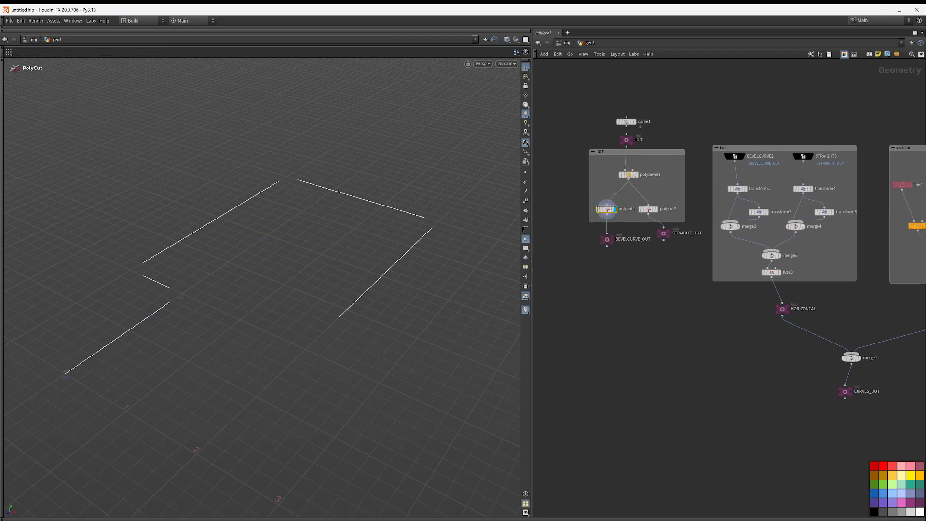
middle_drag(727, 99, 776, 115)
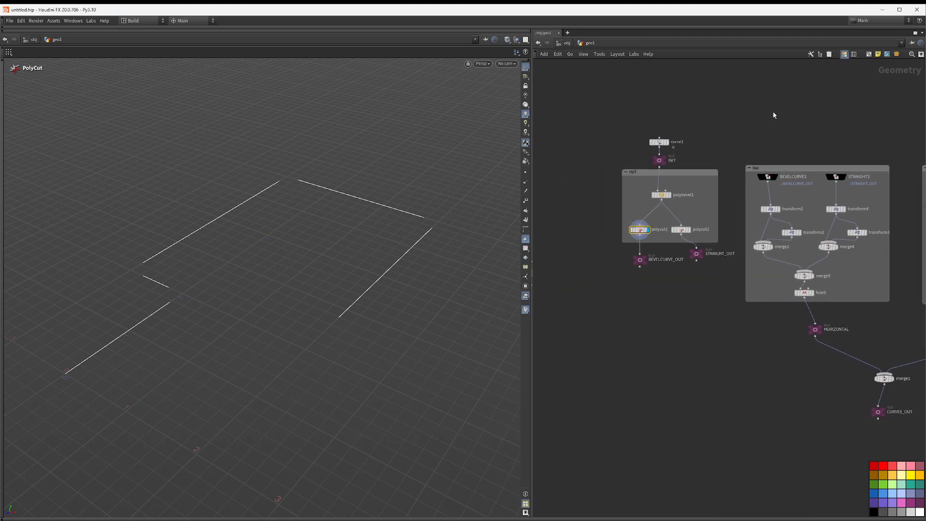
key(p)
middle_drag(719, 120, 710, 111)
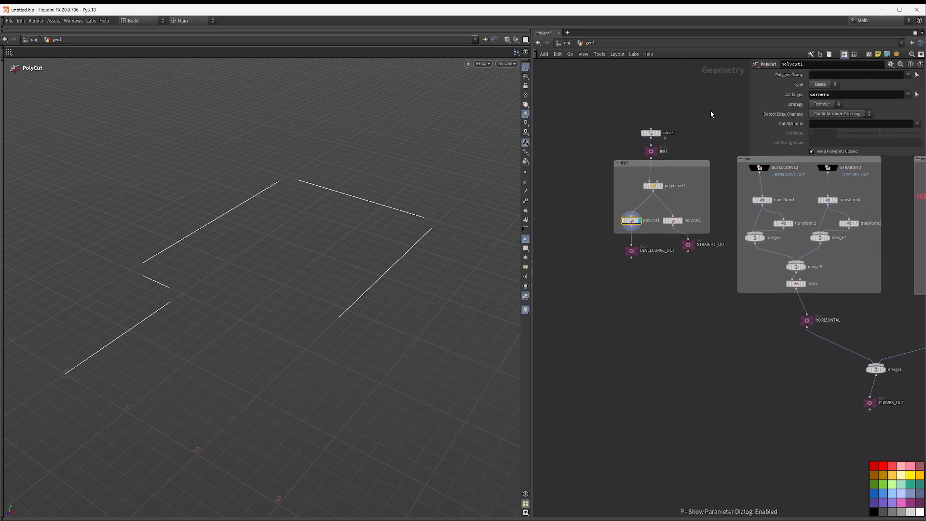
Step: Inspect polybevel1's distance, divisions and corners output group, then display BEVELCURVE_OUT again
click(661, 185)
click(653, 188)
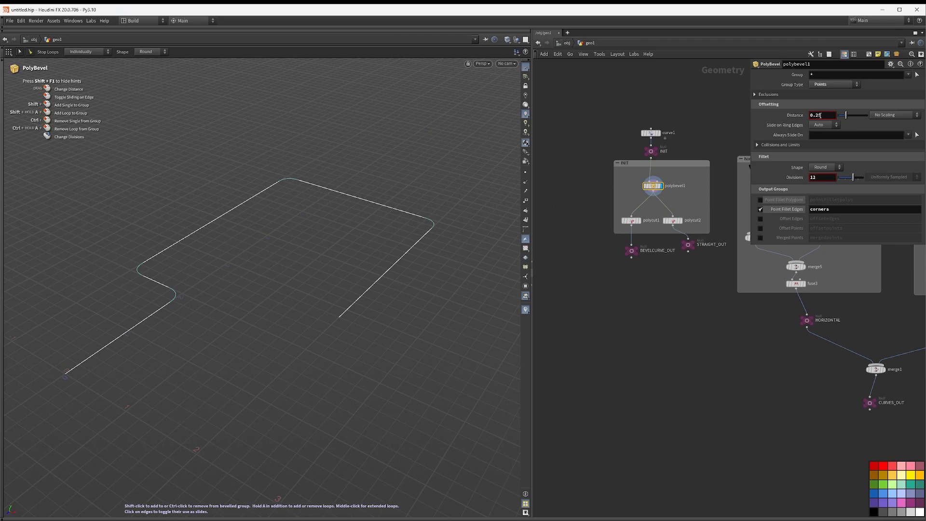
drag(824, 178, 720, 184)
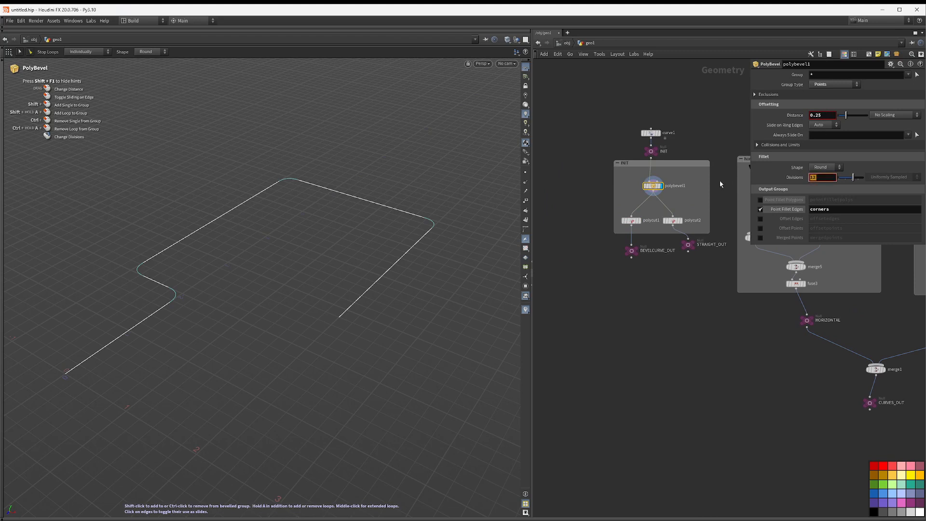
click(578, 236)
click(634, 249)
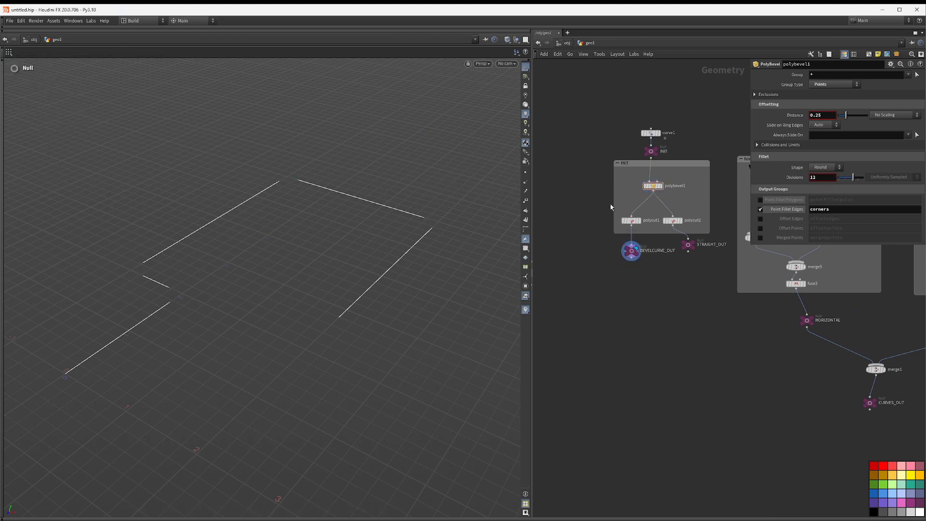
Step: Compare polycut1's cut edges group with polybevel1's corners output group
click(630, 220)
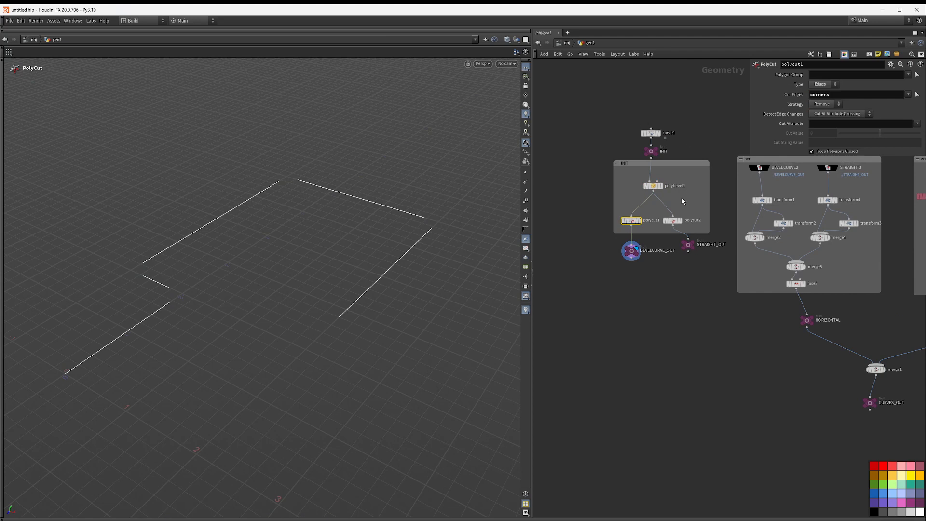
click(664, 187)
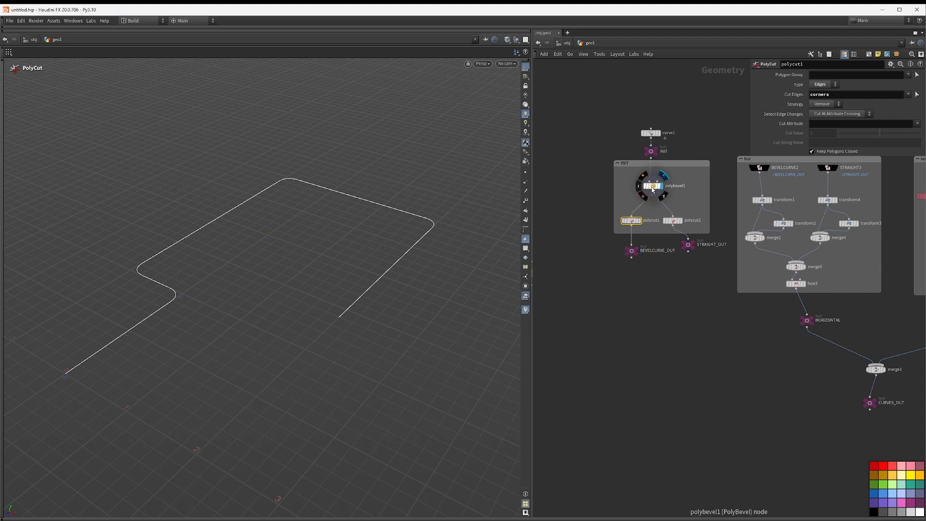
click(654, 186)
click(838, 207)
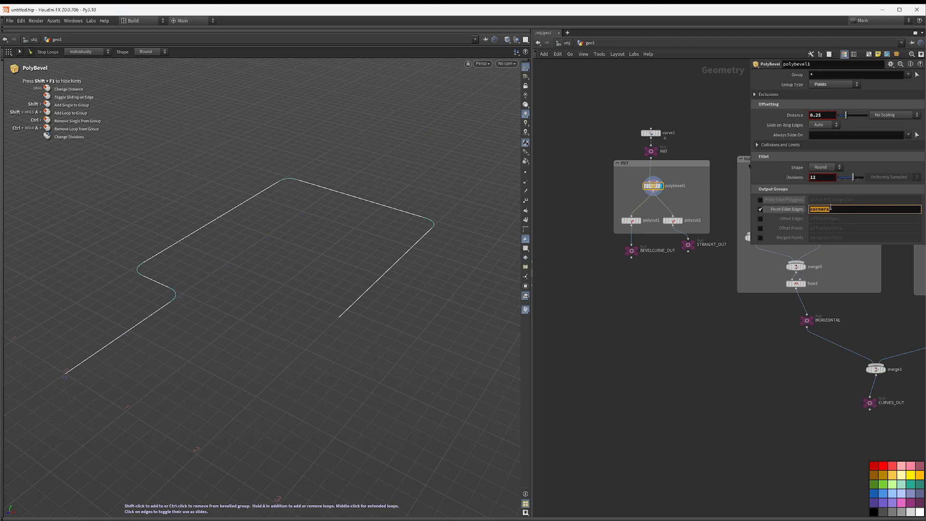
mouse_move(641, 254)
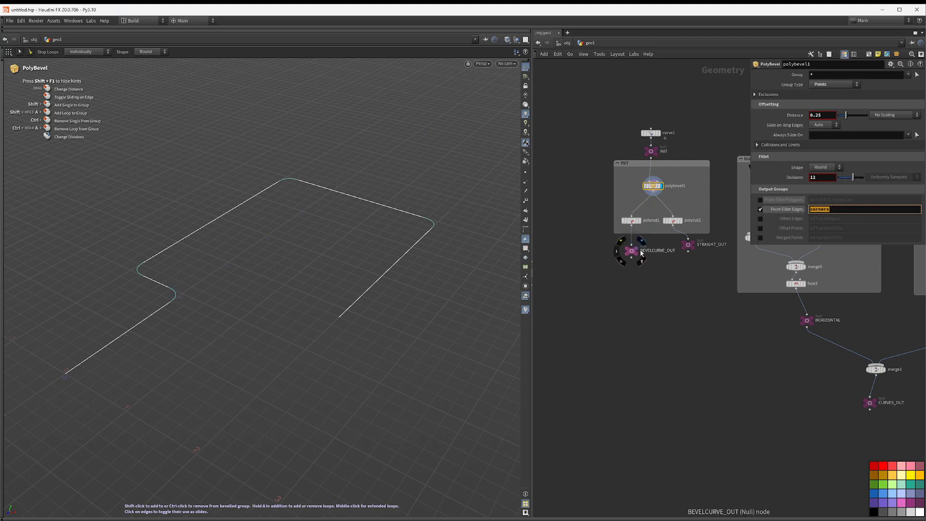
click(631, 220)
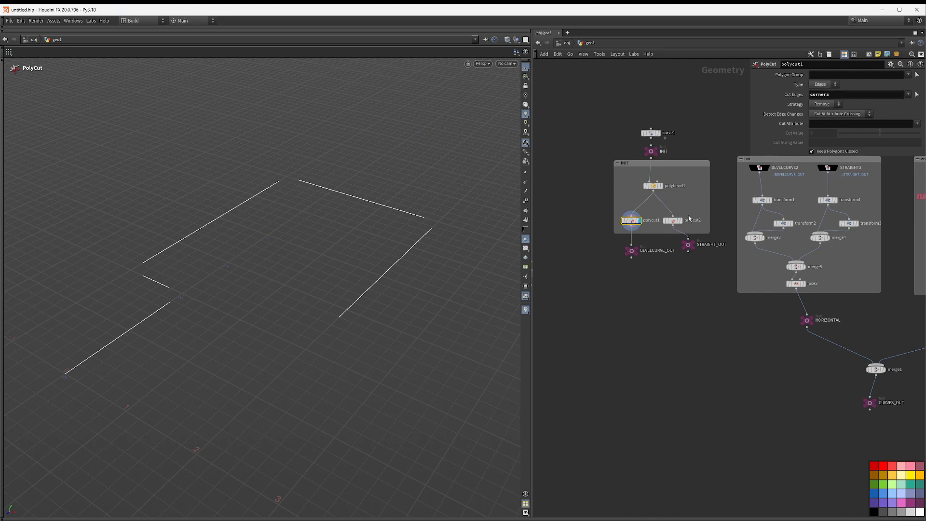
Step: Display polycut2 and inspect its !corners cut edges setting
drag(676, 222, 691, 220)
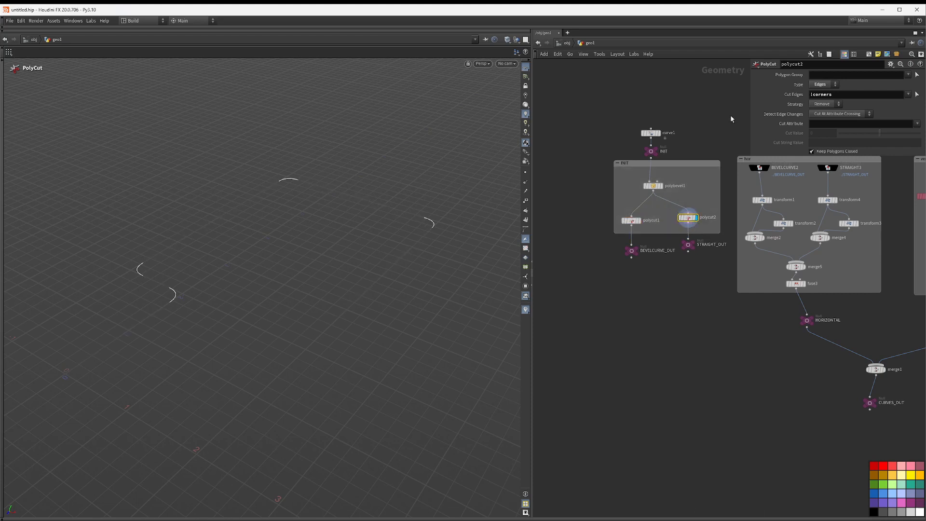
click(811, 95)
middle_drag(683, 106, 652, 88)
click(660, 209)
middle_drag(703, 250, 626, 291)
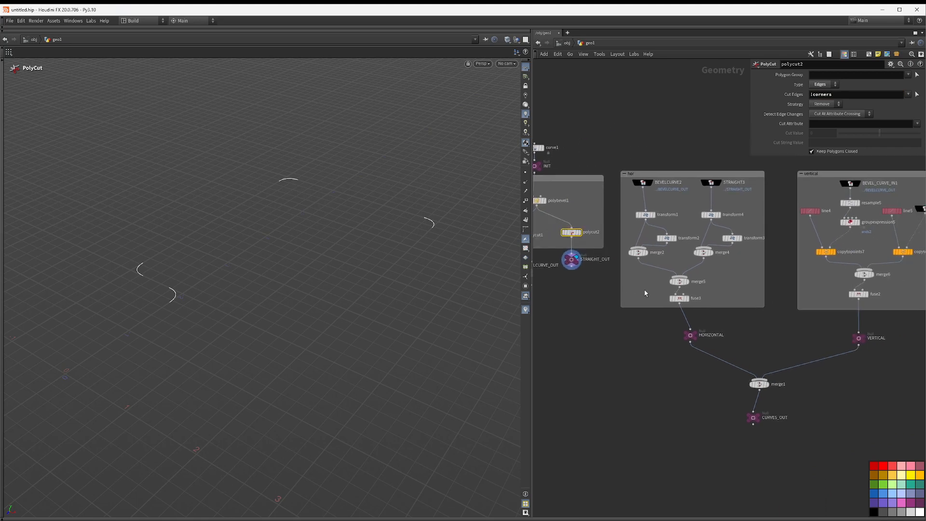
Step: Inspect the BEVELCURVE2 object merge node and its path in the hor network box
middle_drag(672, 117, 755, 113)
click(737, 181)
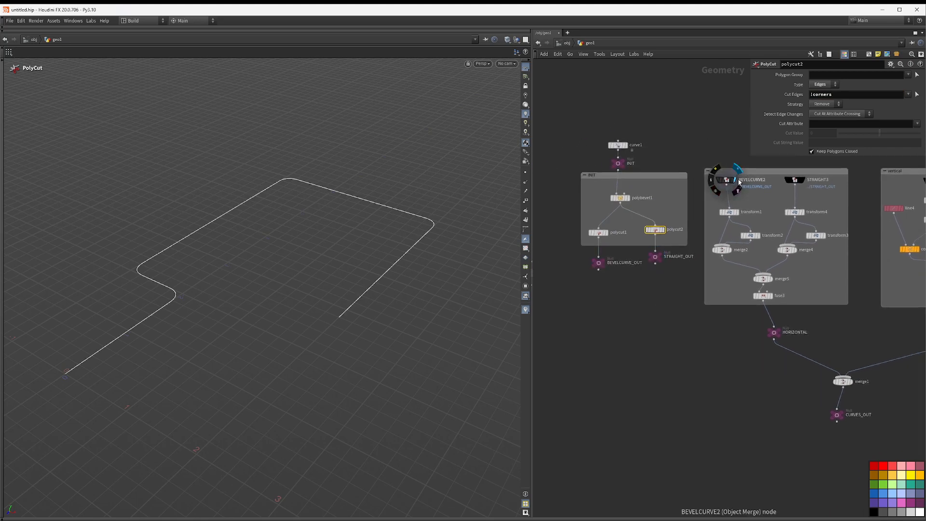
click(804, 182)
middle_drag(751, 201, 690, 221)
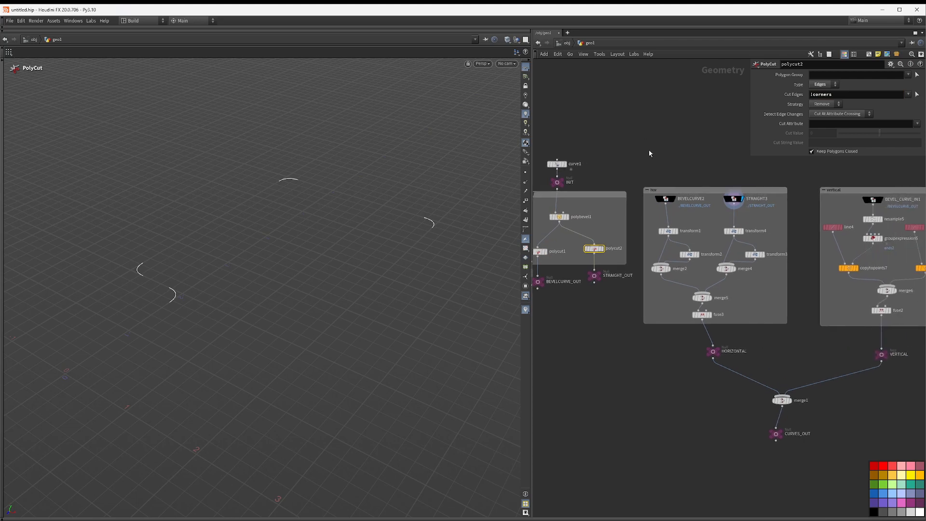
click(675, 198)
middle_drag(686, 170, 686, 146)
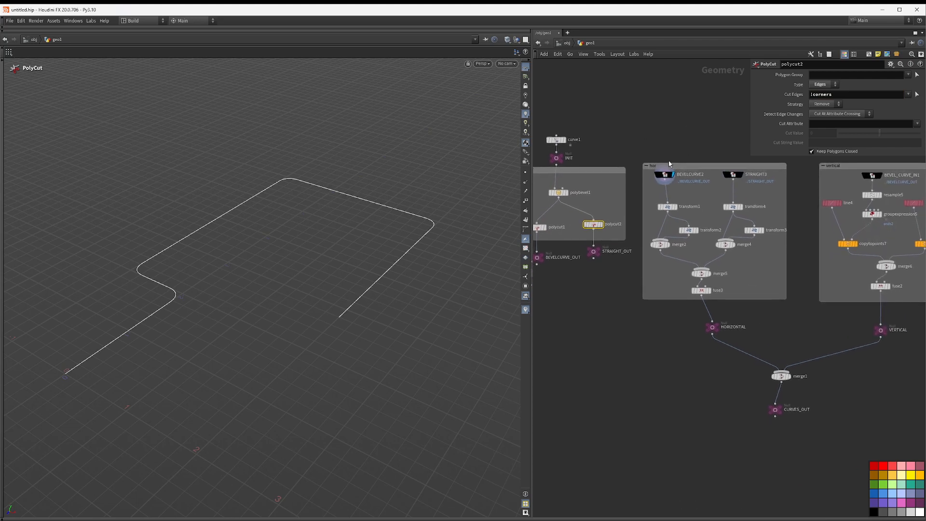
click(664, 175)
mouse_move(694, 189)
middle_down()
mouse_move(716, 177)
mouse_move(702, 183)
middle_up()
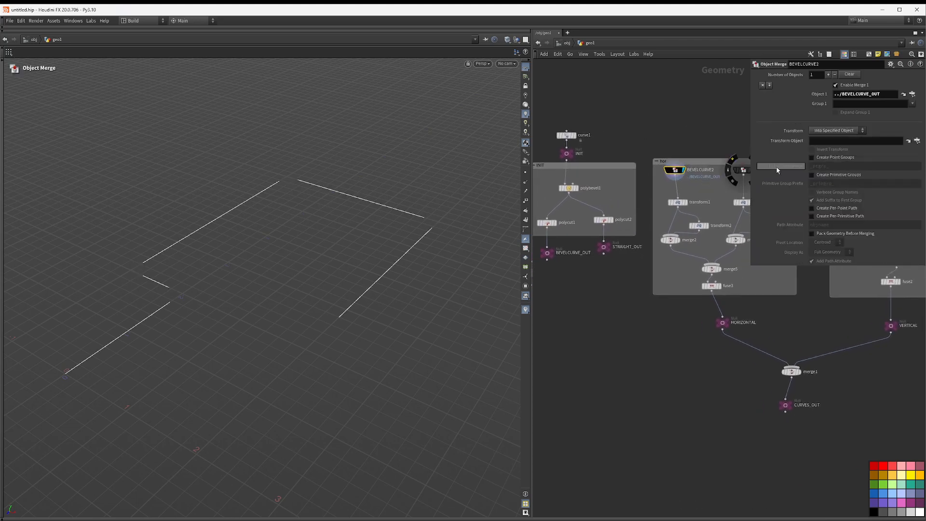
Step: Widen the network pane, zoom in and select transform1 to inspect its translate values
drag(531, 201, 248, 201)
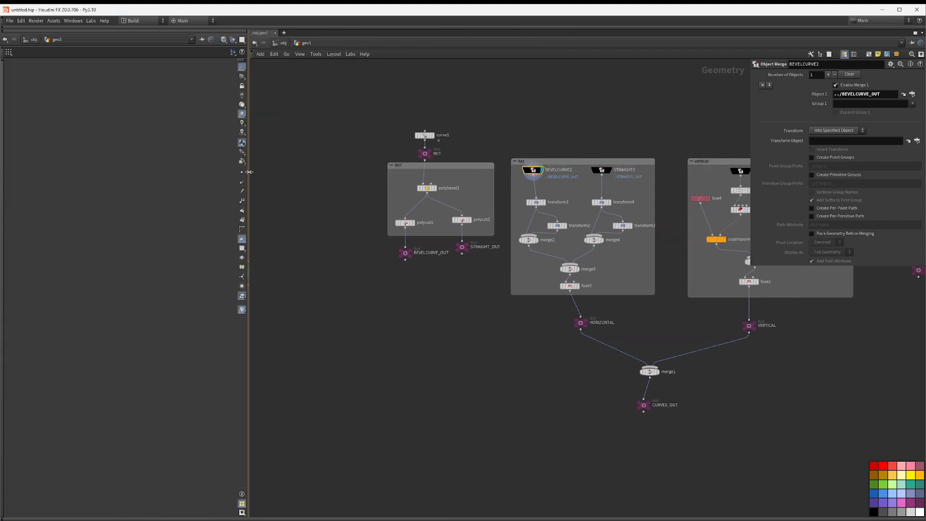
scroll(555, 201, up, 2)
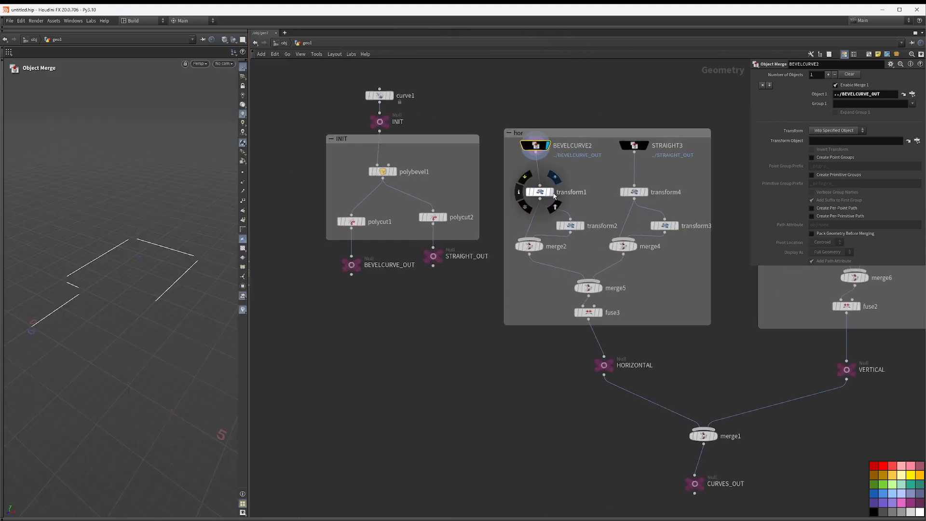
click(540, 195)
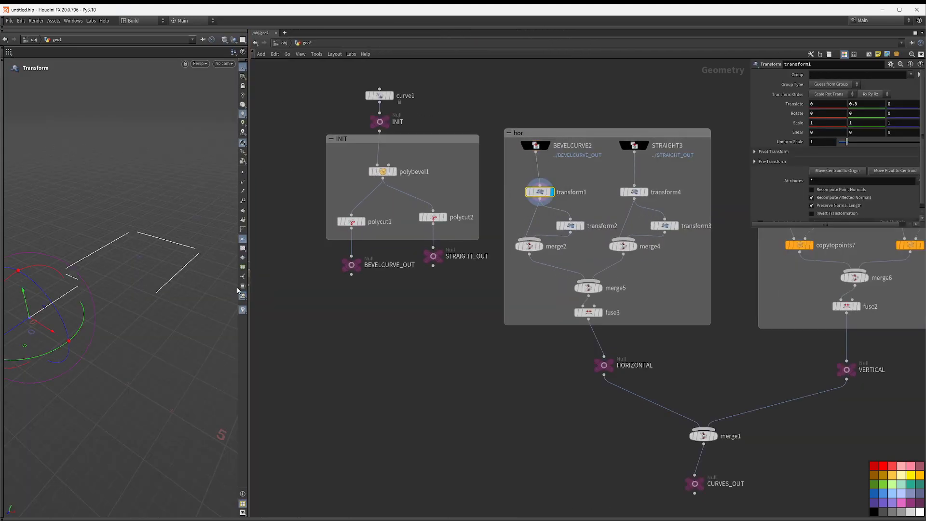
Step: Display transform2 and merge2 to view the offset corner curves, widening the viewport for a better look
click(583, 226)
click(541, 246)
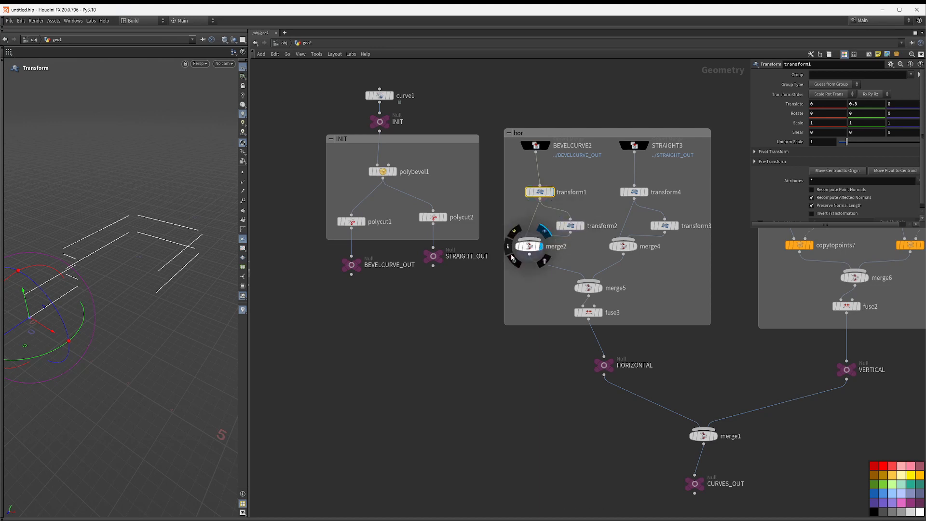
key(Escape)
drag(106, 245, 138, 219)
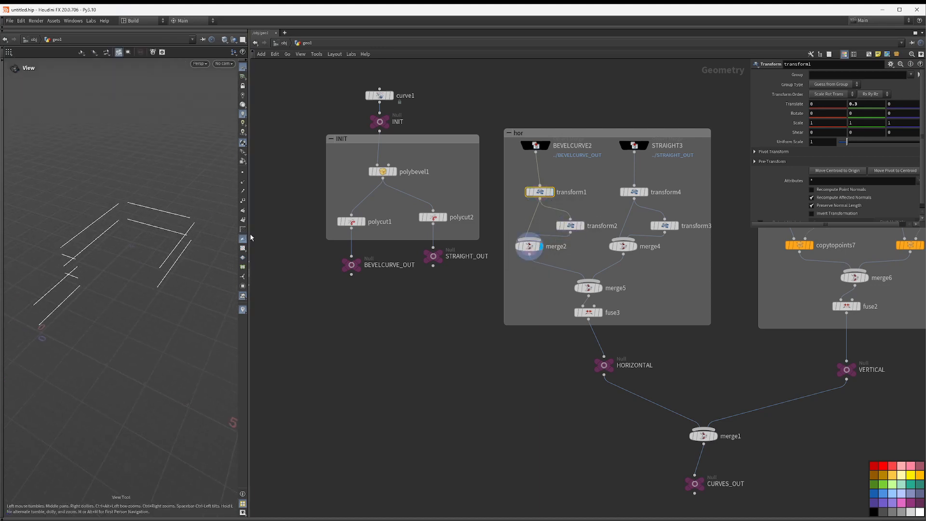
drag(249, 235, 378, 234)
middle_drag(662, 92, 538, 87)
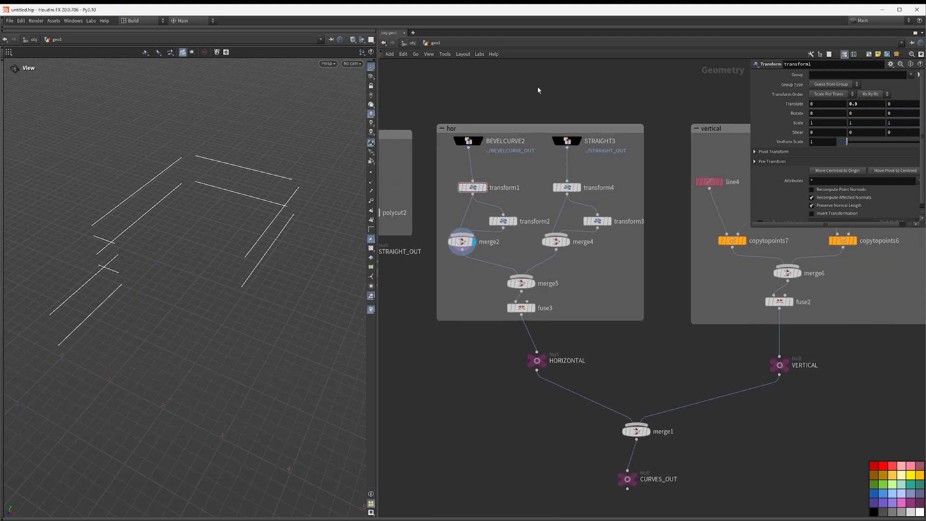
Step: Step through transform4, merge4, merge5 and fuse3 in the hor network to view the assembled horizontal rails
click(580, 187)
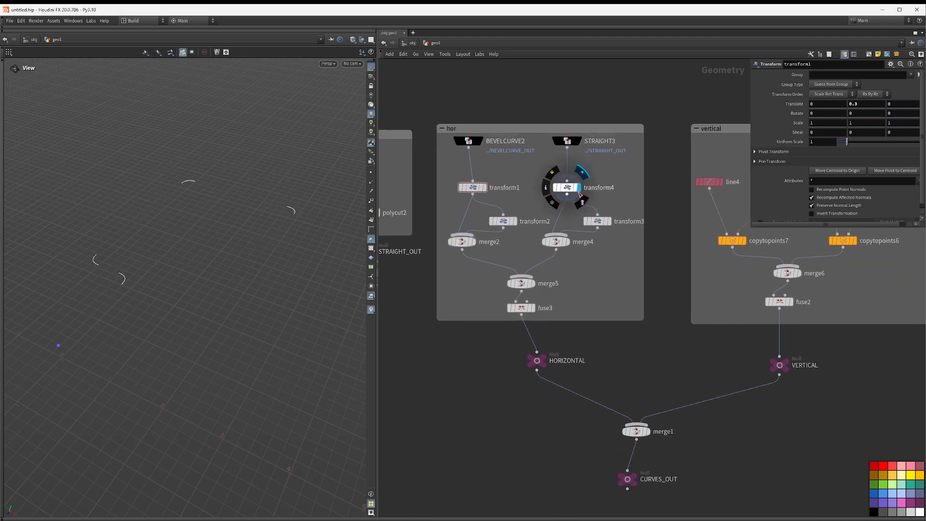
click(568, 241)
click(532, 283)
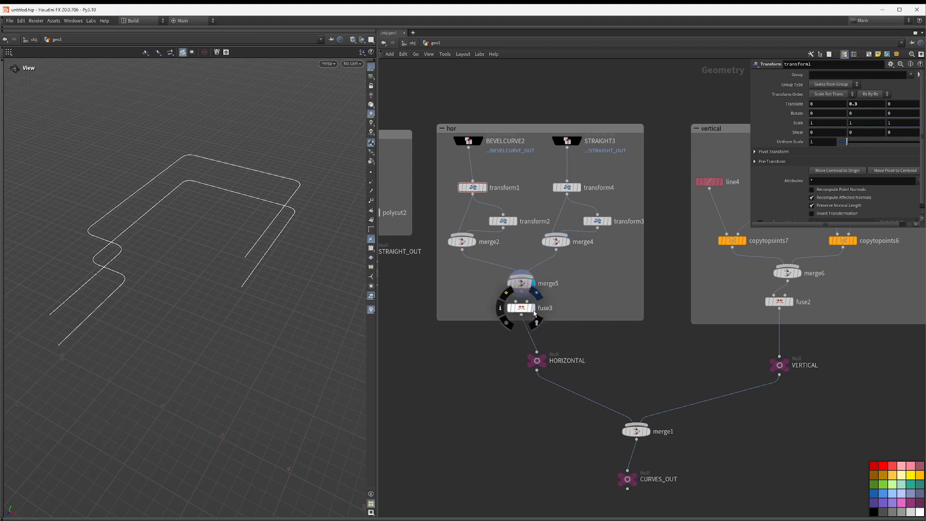
click(532, 308)
middle_drag(612, 337, 542, 273)
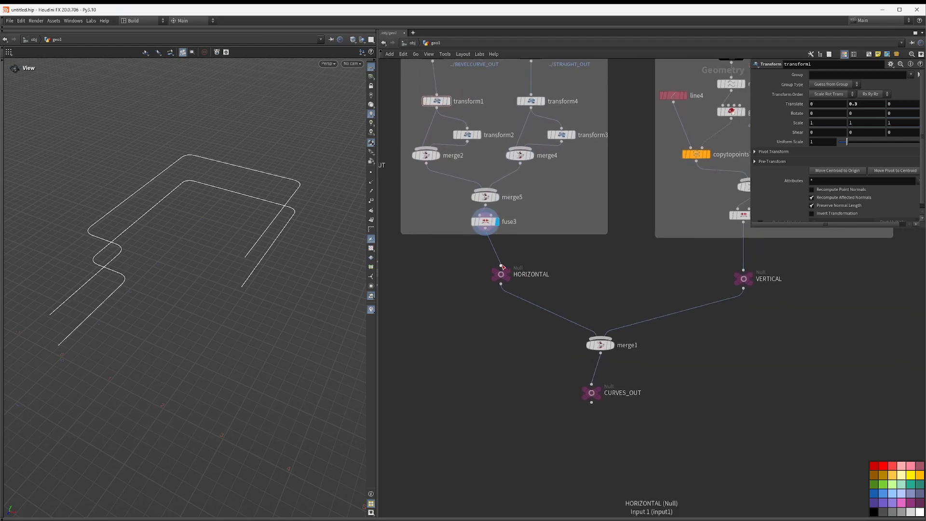
click(515, 260)
drag(504, 280, 488, 264)
middle_drag(612, 269, 526, 328)
drag(659, 342, 660, 317)
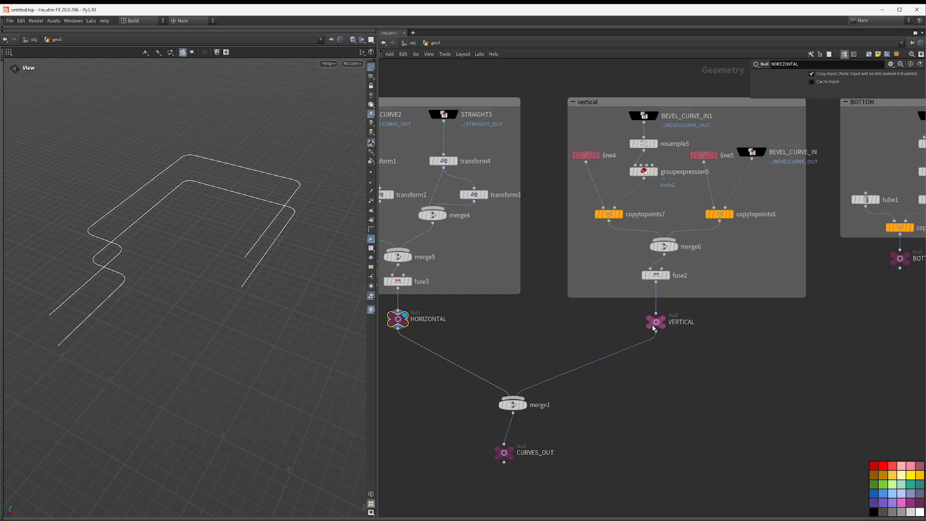
Step: Inspect the vertical network by displaying BEVEL_CURVE_IN1, copytopoints7 and copytopoints6 to compare the post copies
middle_drag(602, 121, 633, 145)
click(687, 139)
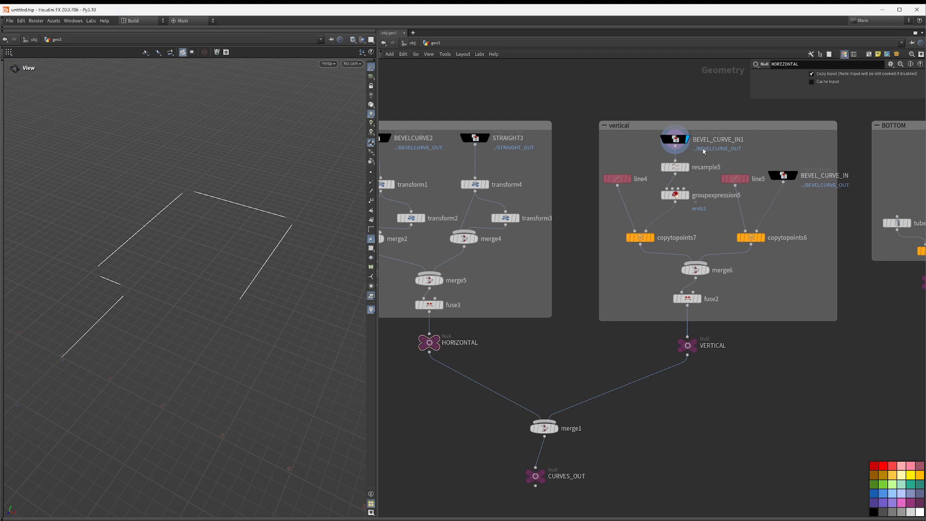
click(652, 237)
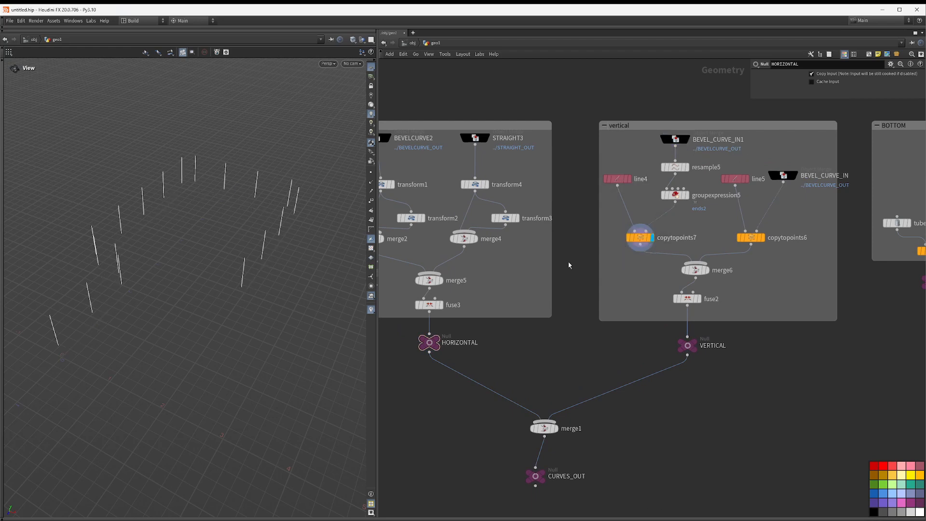
drag(207, 211, 294, 222)
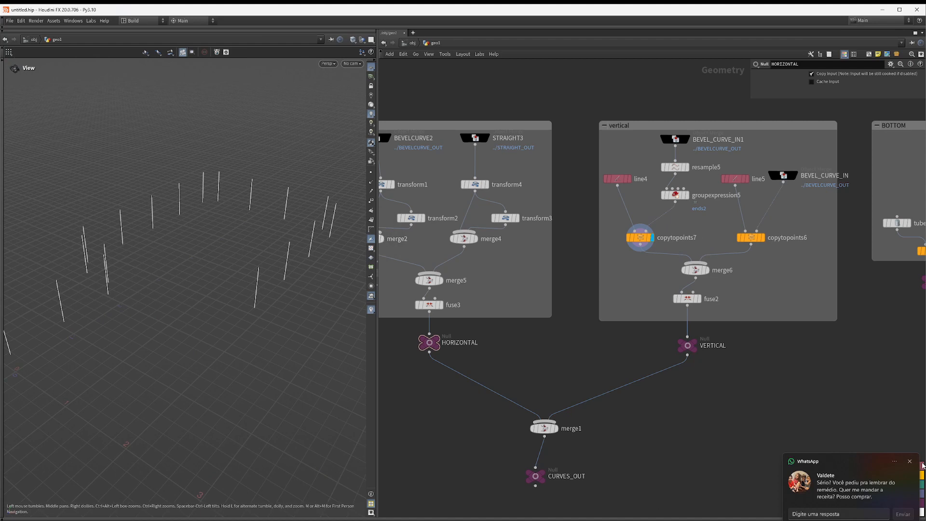
click(907, 462)
click(763, 237)
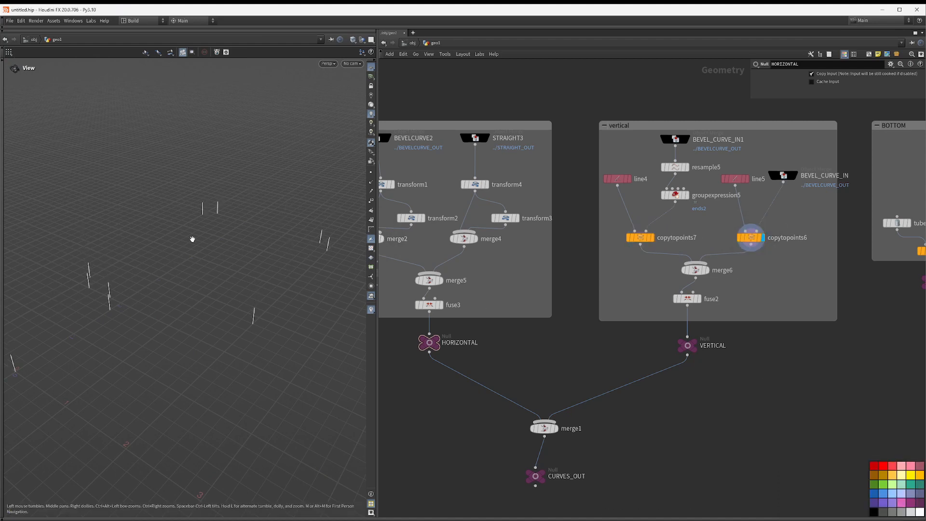
middle_drag(190, 230, 236, 222)
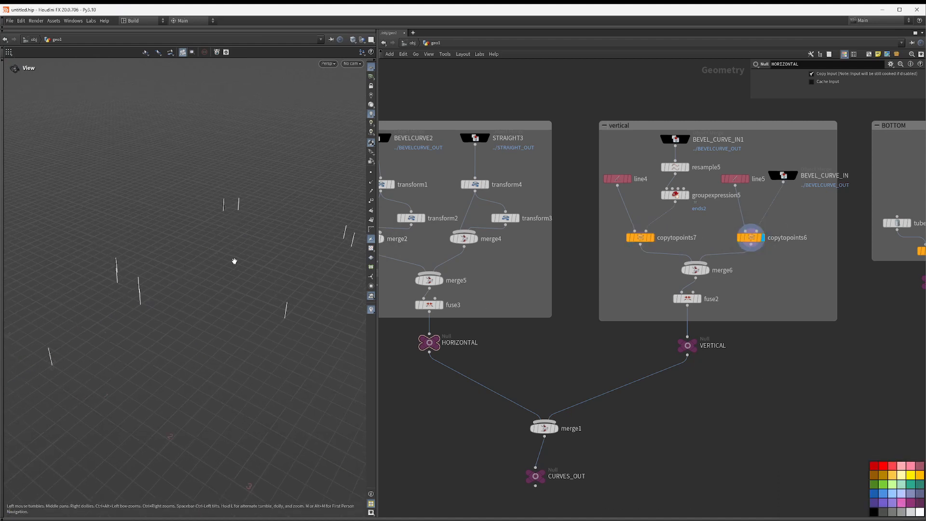
click(652, 237)
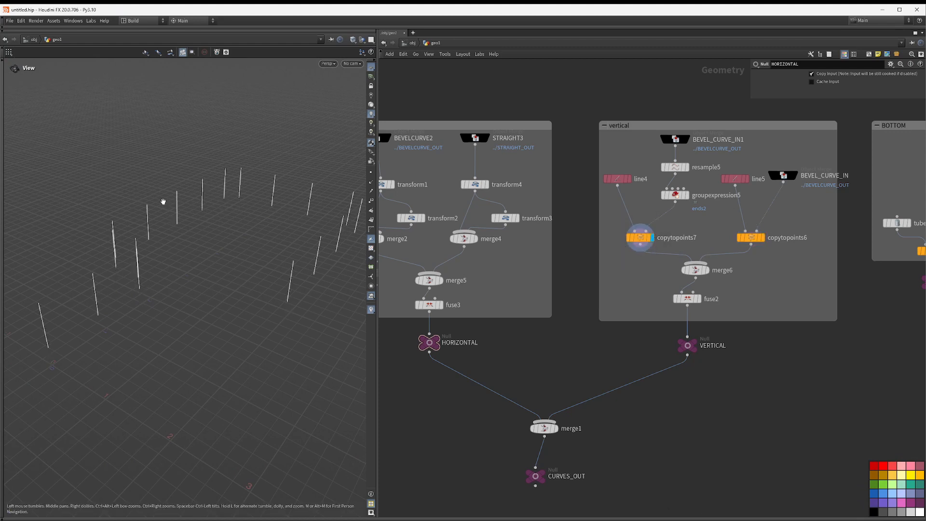
Step: Select resample5 and inspect its maximum segment length setting
click(675, 167)
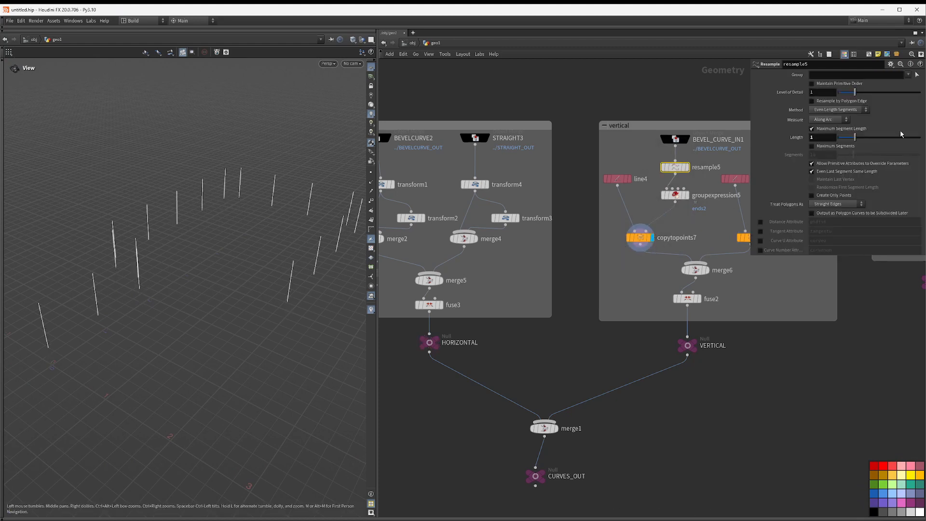
click(824, 138)
drag(855, 137, 855, 137)
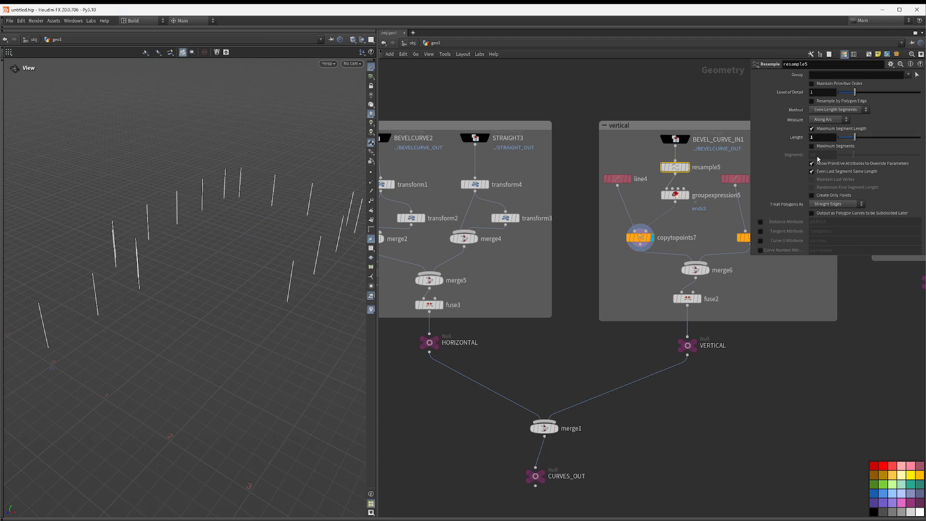
middle_drag(702, 231, 609, 225)
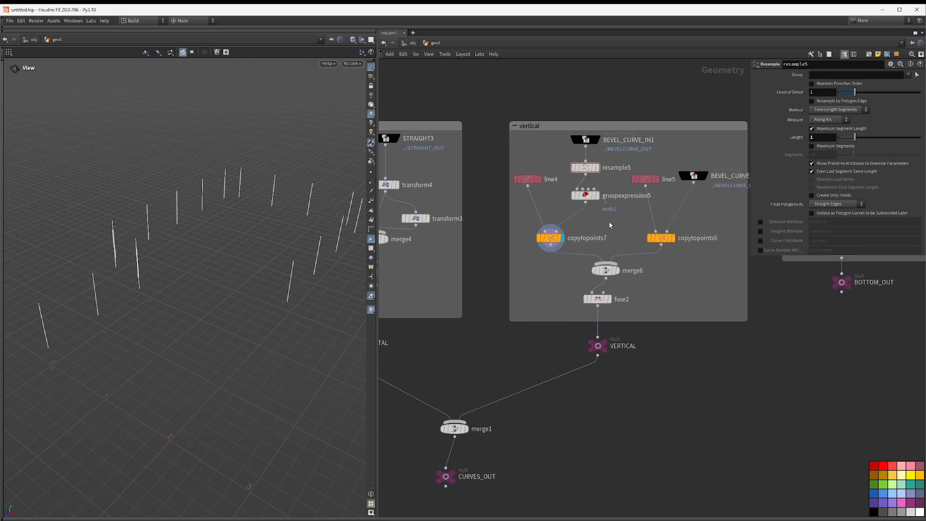
Step: Display line4 and view it from the front to inspect its origin and length values
click(540, 179)
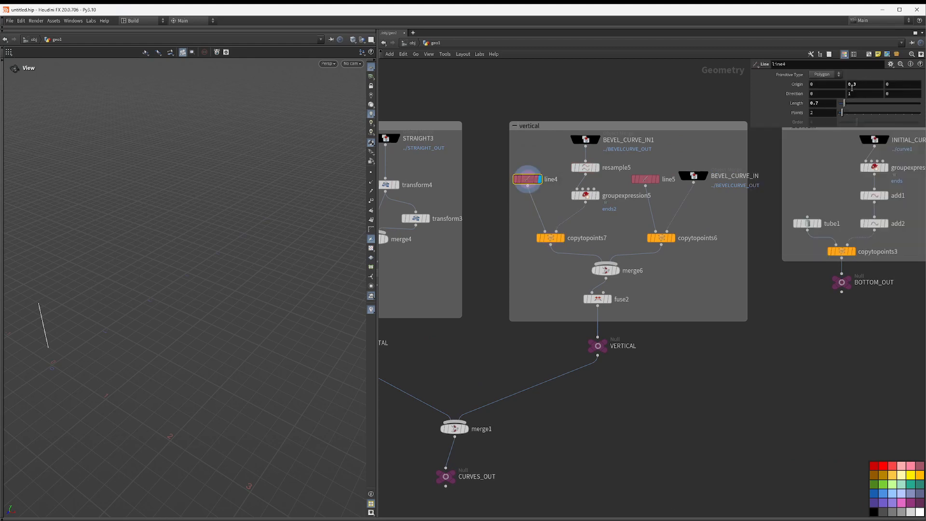
drag(195, 358, 85, 325)
middle_drag(90, 318, 244, 318)
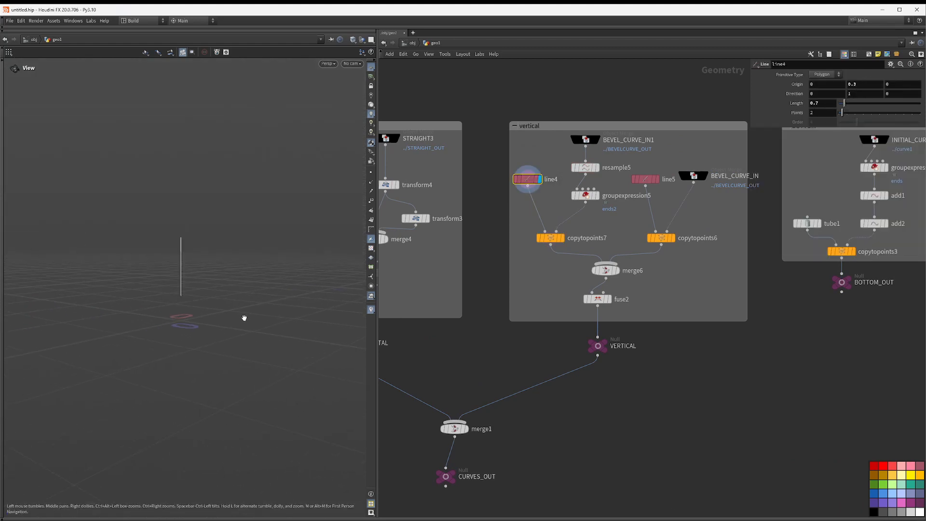
key(space+3)
key(space+g)
right_drag(249, 291, 111, 278)
middle_drag(230, 318, 162, 273)
right_drag(161, 273, 423, 321)
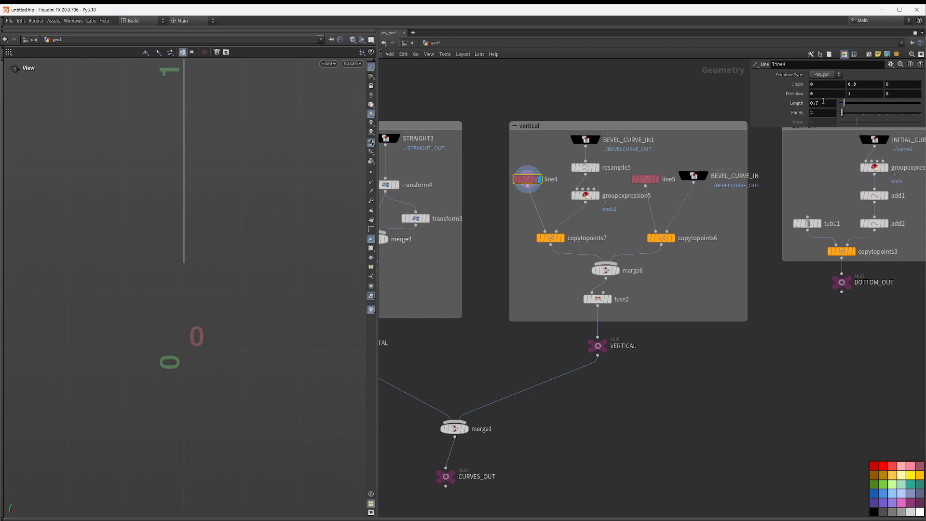
Step: Copy line4's origin Y parameter and paste it into line5's length as the relative reference ch("../line4/originy")
right_click(854, 86)
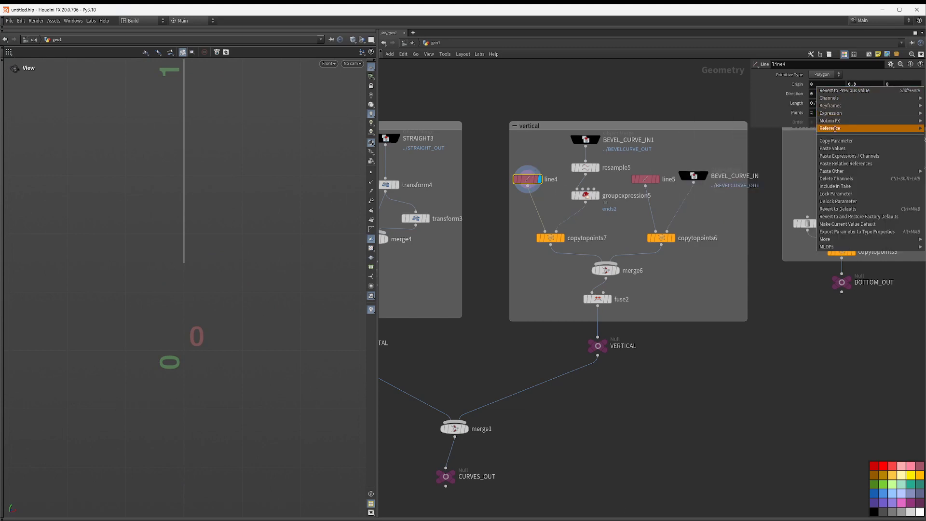
click(826, 141)
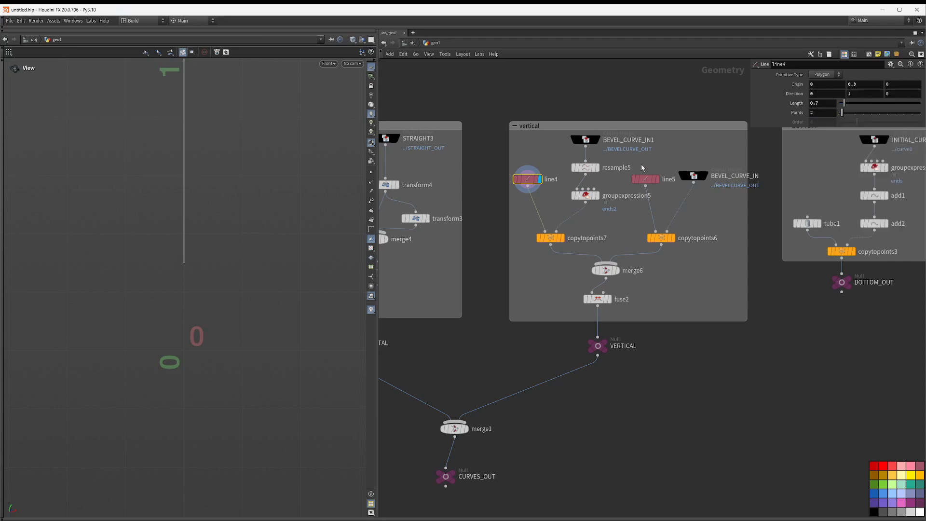
drag(649, 193, 650, 193)
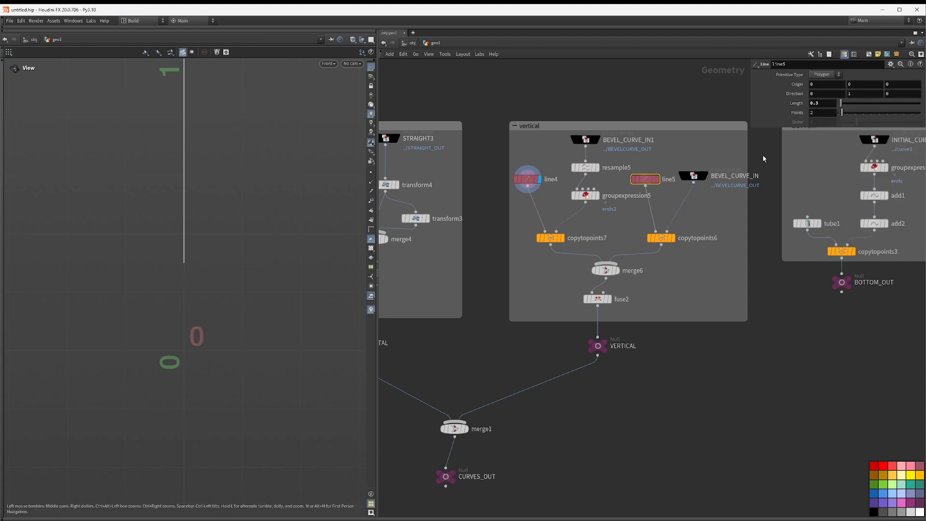
right_click(816, 105)
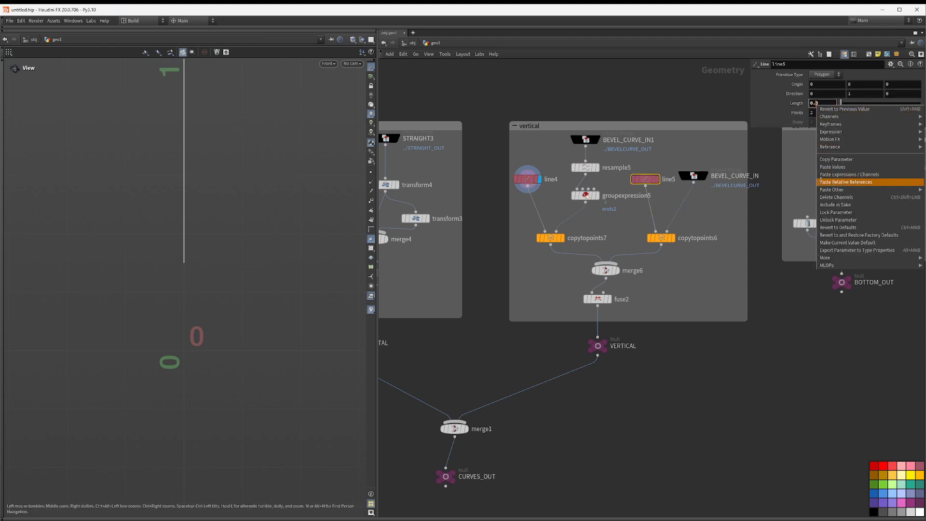
click(830, 181)
key(BackSpace)
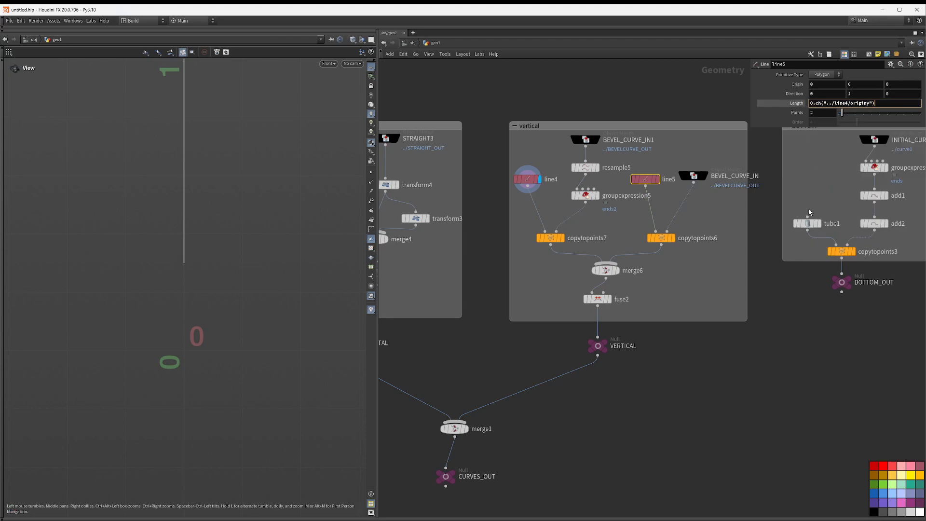
key(Return)
click(814, 106)
key(BackSpace)
key(BackSpace)
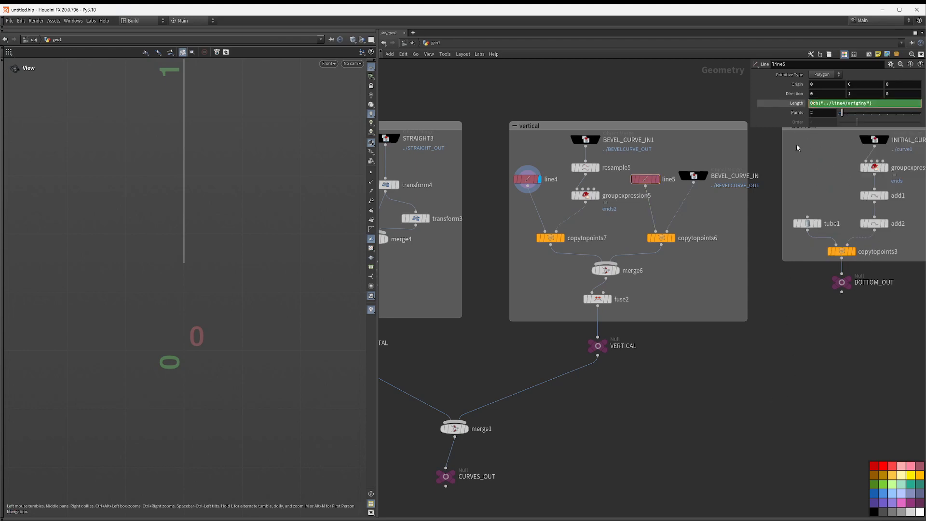
key(Return)
Step: Display line5 and merge6 to view all the vertical posts together
click(657, 179)
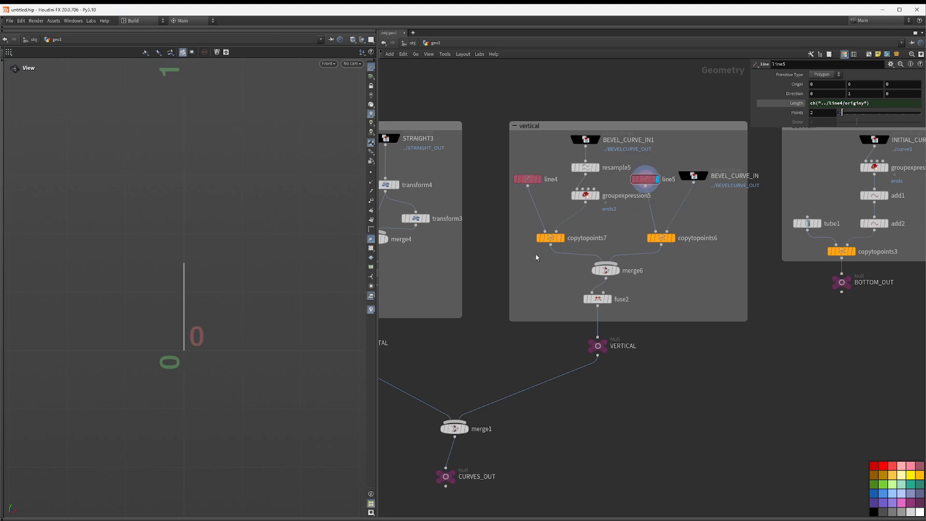
click(618, 271)
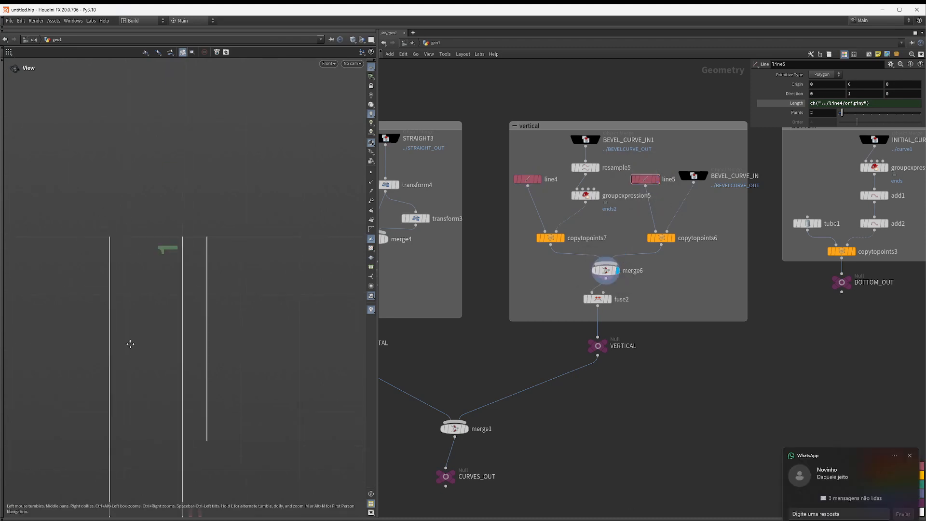
scroll(145, 333, down, 3)
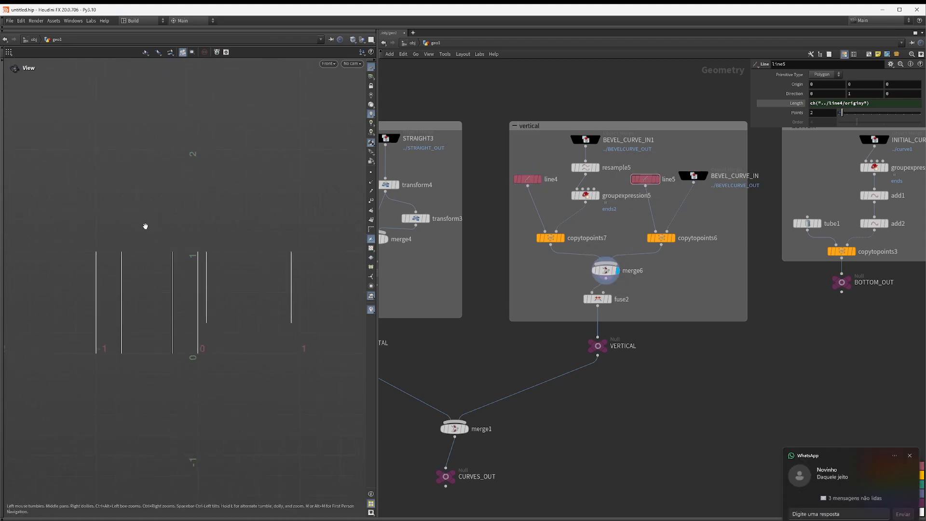
drag(146, 226, 256, 234)
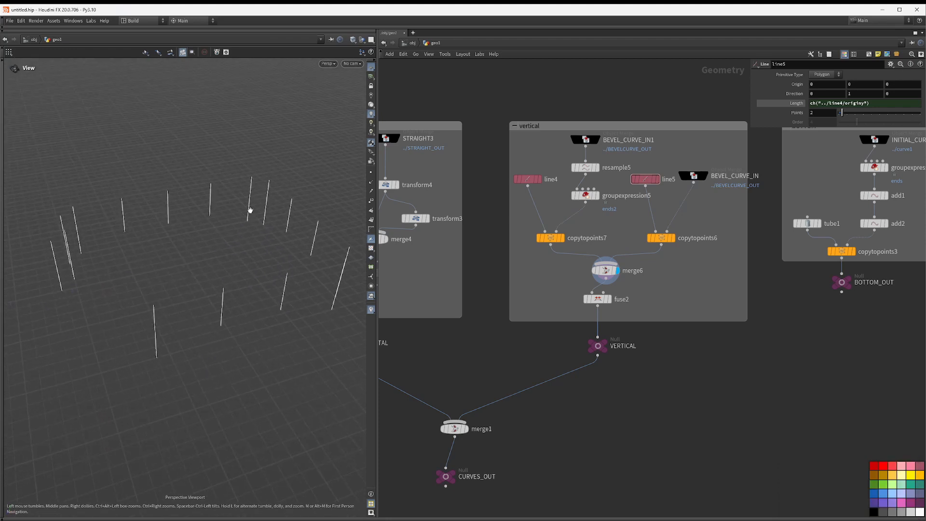
drag(207, 218, 227, 280)
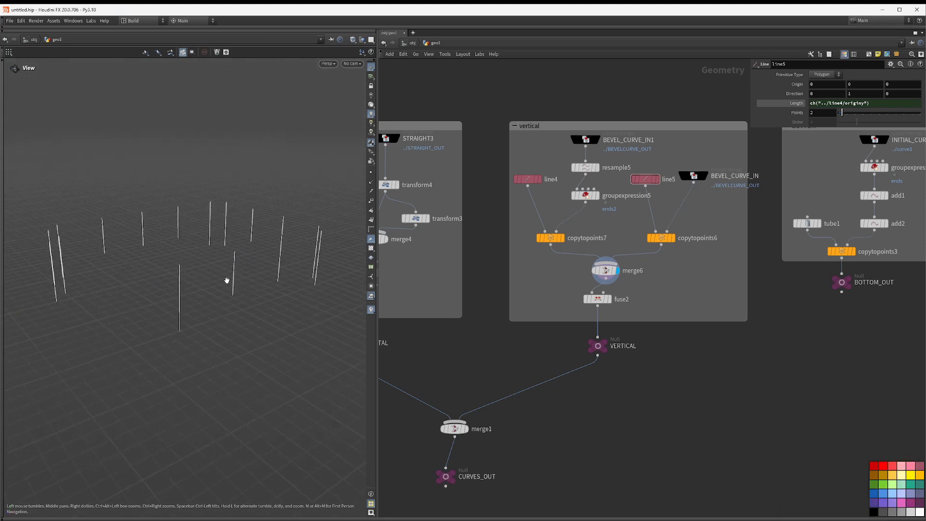
drag(152, 230, 166, 228)
Step: Display merge1 to view the combined railing, then select the BOTTOM network box to inspect it
click(466, 428)
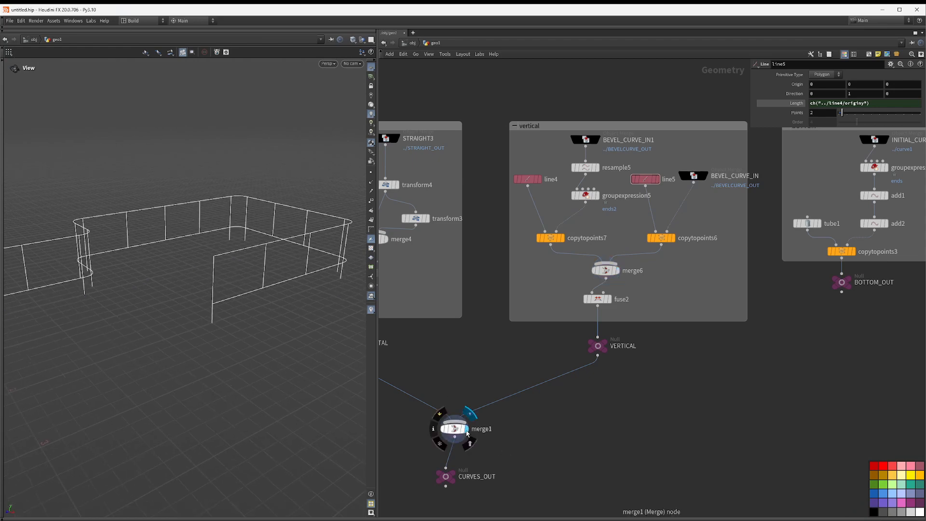
drag(116, 294, 301, 335)
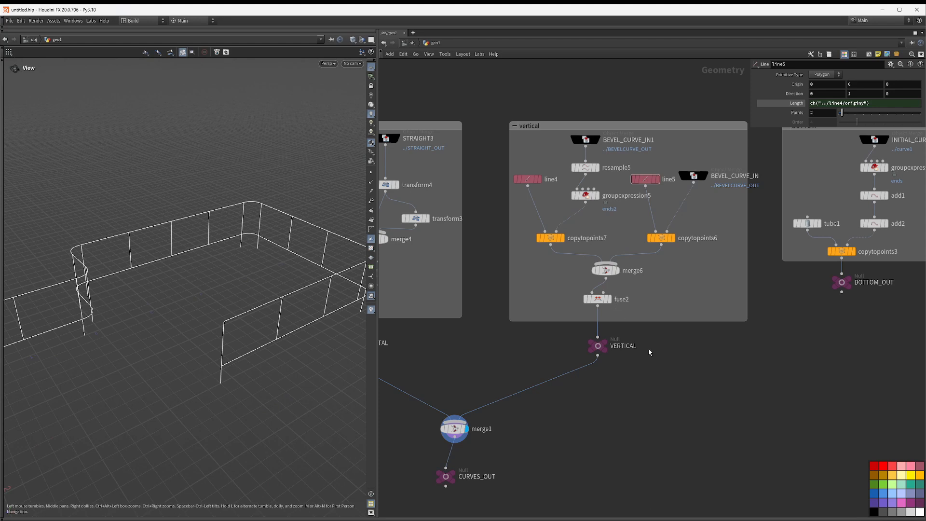
middle_drag(729, 379, 781, 362)
middle_drag(745, 293, 438, 378)
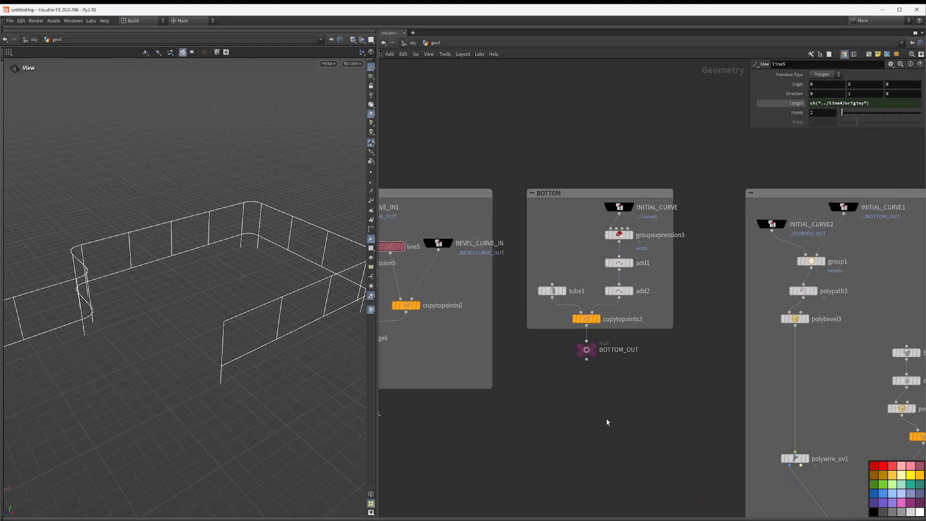
click(577, 193)
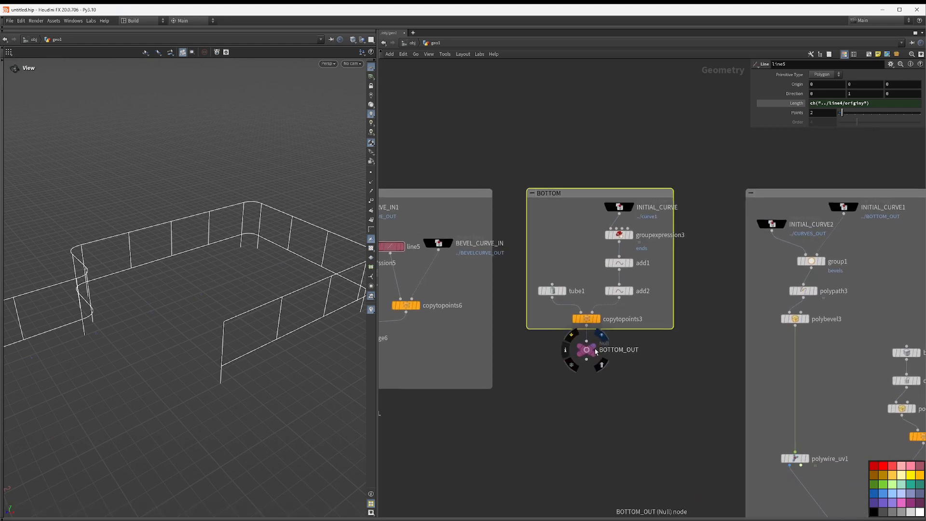
drag(216, 324, 252, 327)
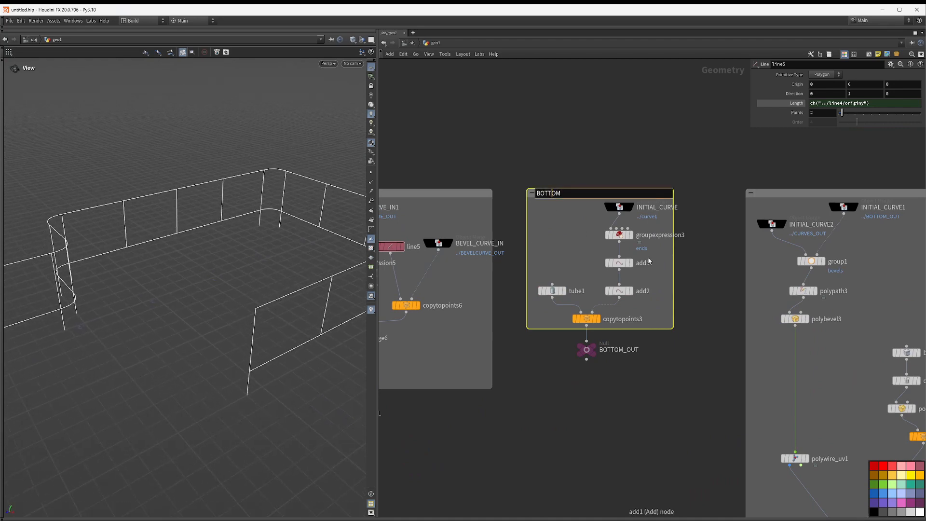
Step: Rename the BOTTOM network box to "Bevel points"
key(ctrl+a)
text(Bevel points)
key(Return)
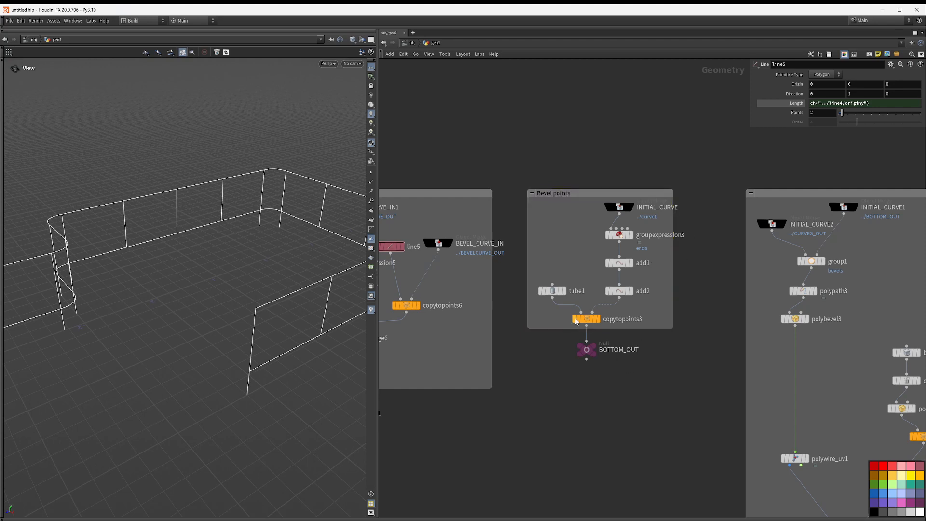
Step: Display copytopoints3 and orbit the view to inspect the copied tube post
click(601, 318)
click(588, 320)
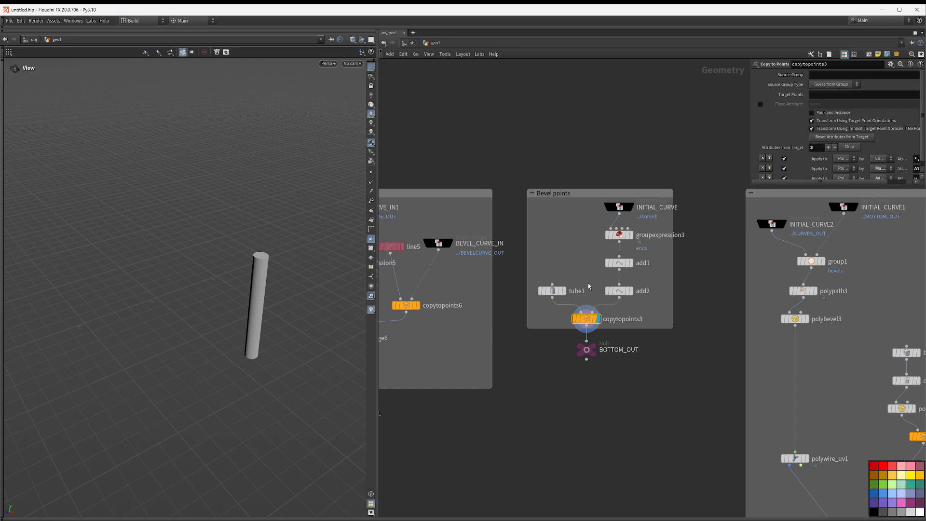
scroll(85, 292, down, 5)
drag(86, 292, 128, 277)
scroll(175, 283, up, 5)
Step: Display groupexpression3, apply the Point Valence VEXpression preset and set the valence to 1
click(631, 235)
click(619, 235)
scroll(128, 277, down, 2)
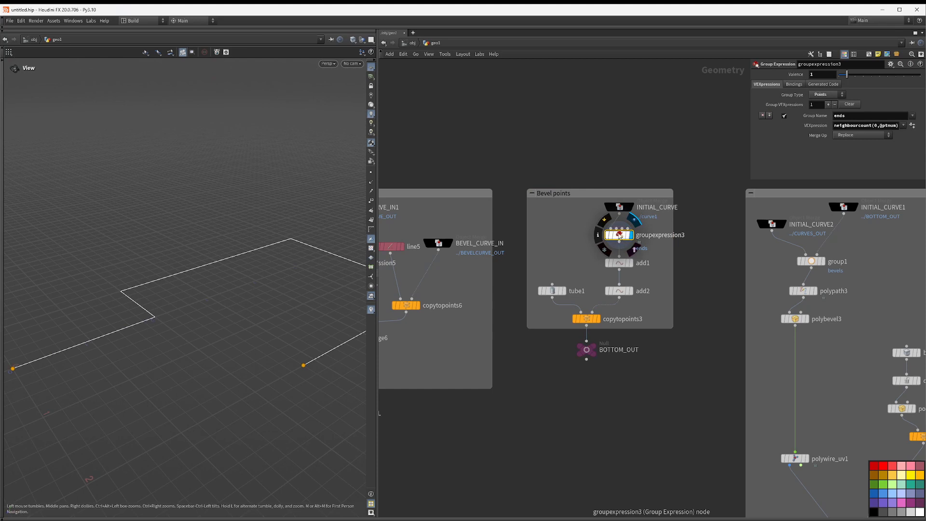
drag(748, 171, 590, 158)
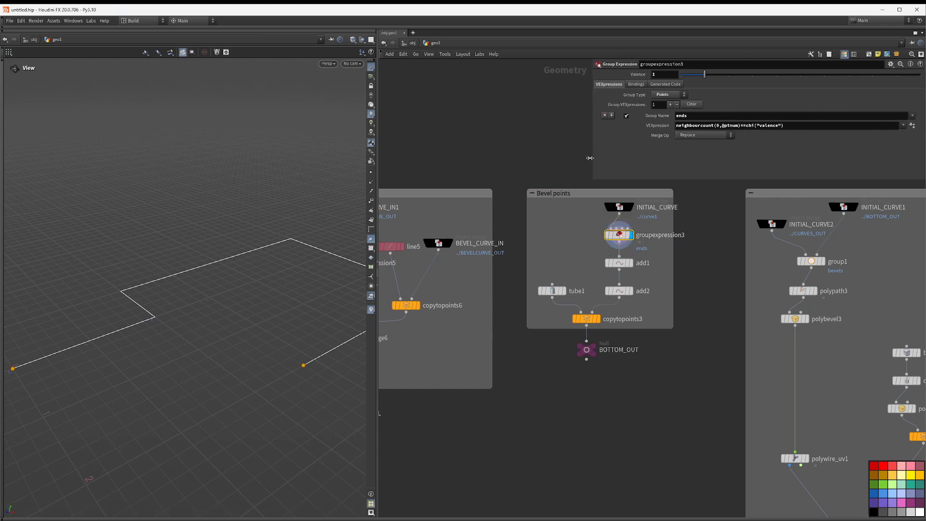
click(903, 126)
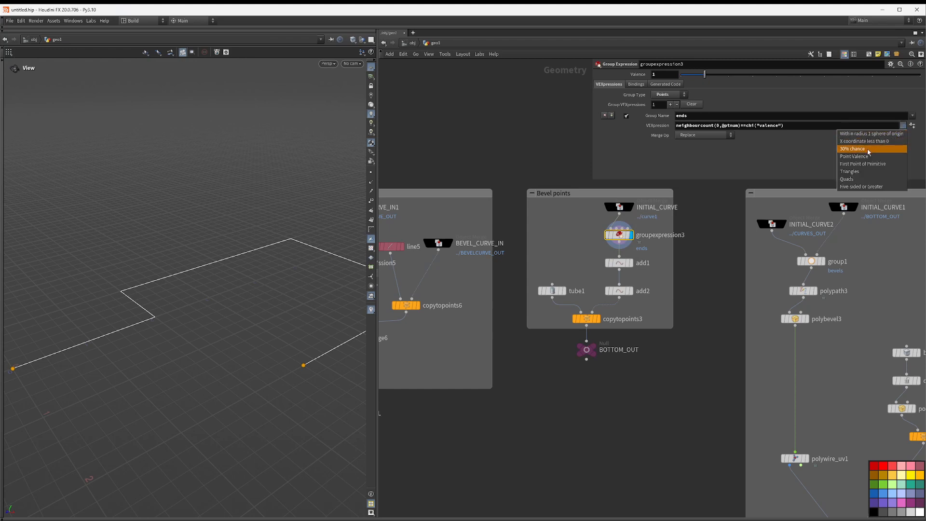
click(812, 155)
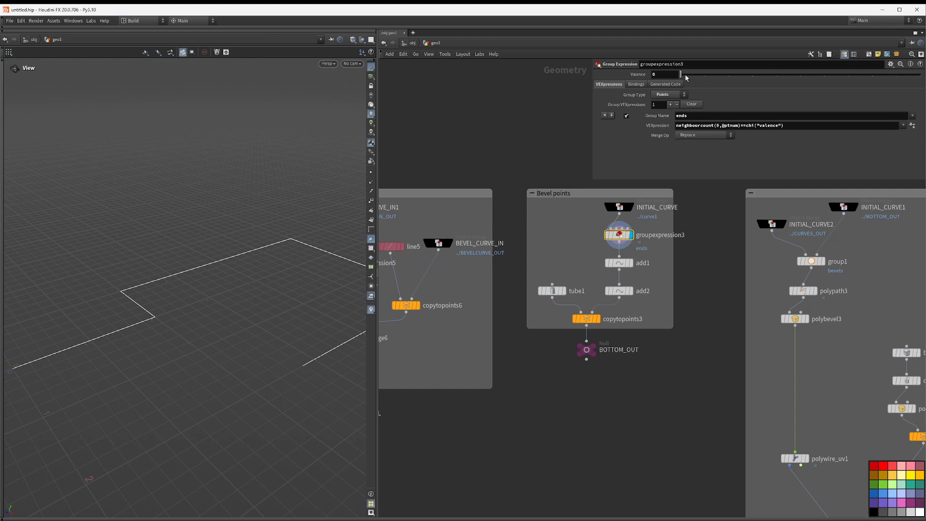
drag(686, 77, 697, 73)
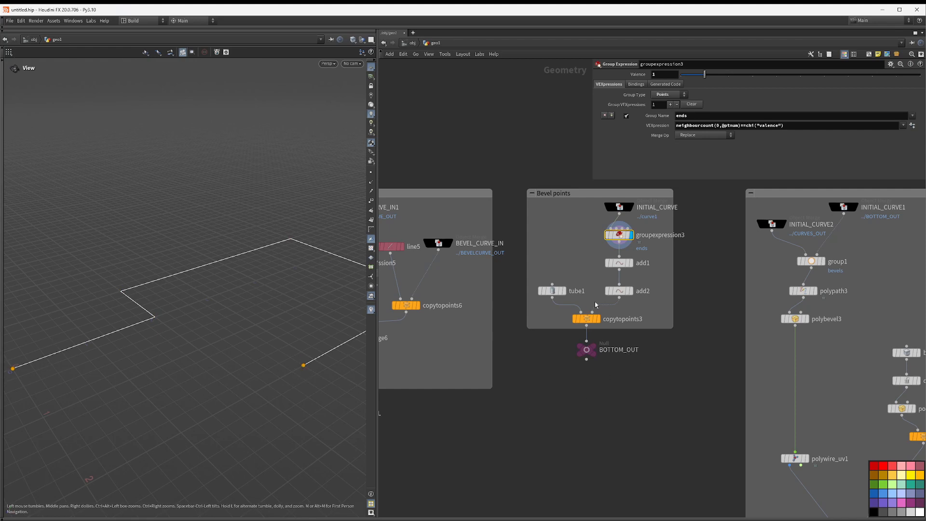
Step: Display add1, add2 and then copytopoints3 to inspect the posts placed at the curve ends
click(632, 265)
click(631, 292)
click(619, 291)
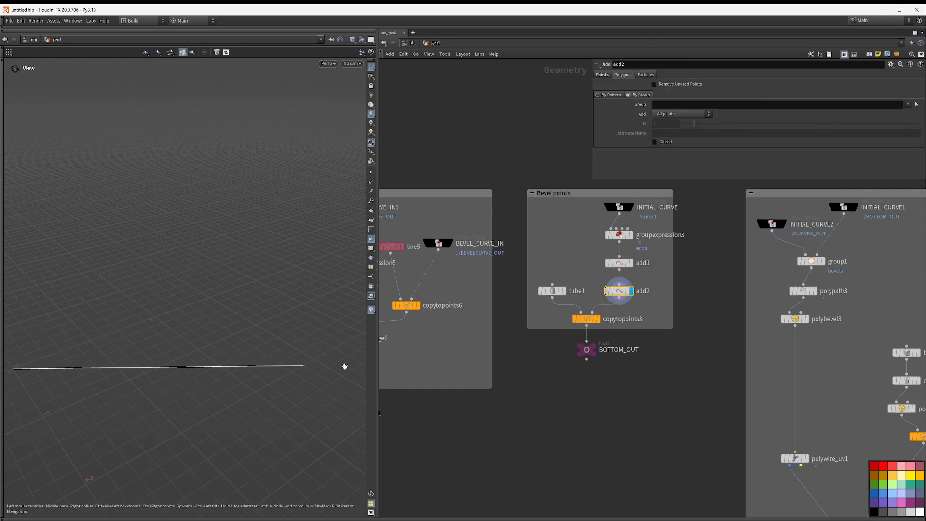
click(598, 318)
drag(290, 270, 229, 249)
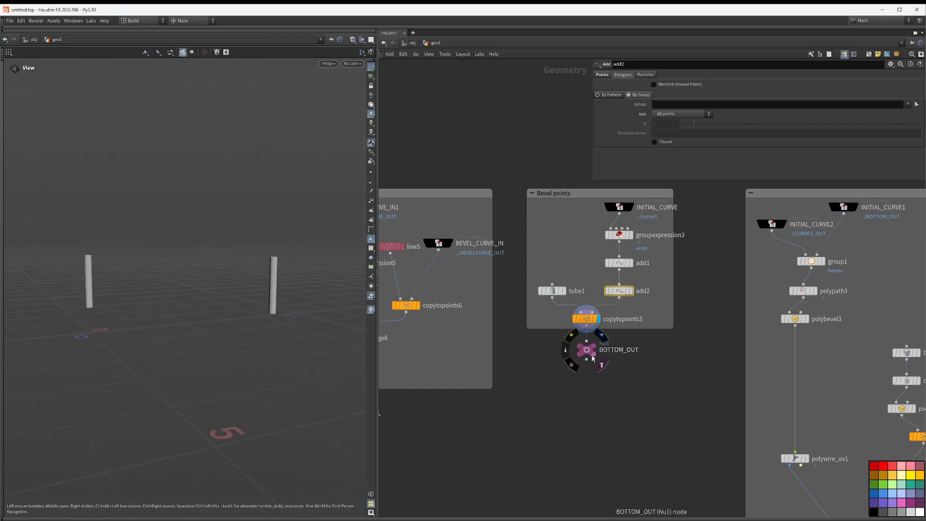
Step: Pan the network and orbit the view to compare the posts with the railing in wireframe
middle_drag(501, 475, 723, 430)
middle_drag(611, 436, 693, 337)
click(500, 402)
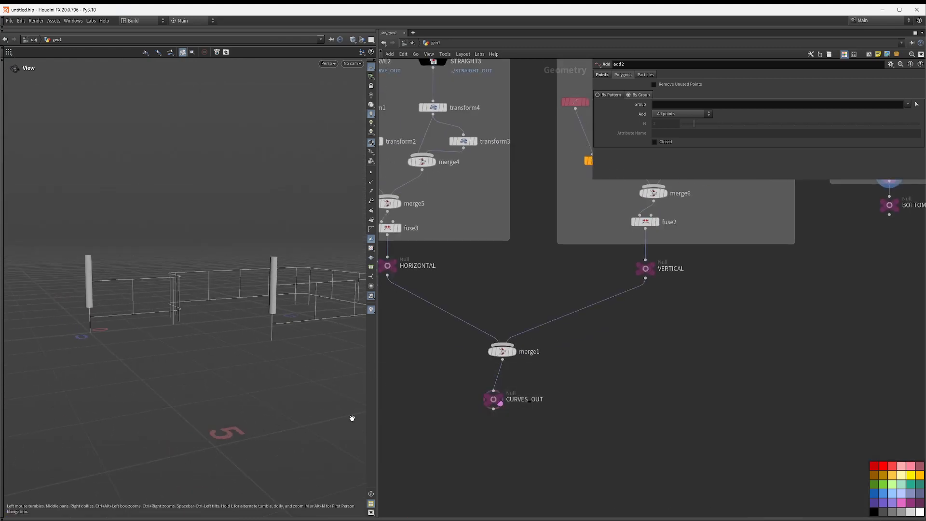
drag(352, 362, 451, 403)
middle_drag(851, 376, 658, 520)
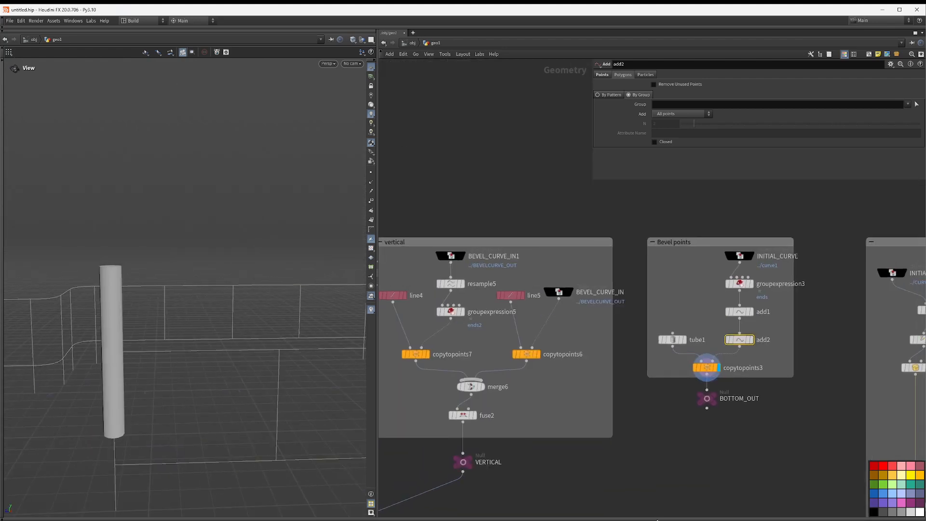
middle_drag(703, 436, 662, 441)
drag(199, 397, 77, 356)
drag(222, 362, 236, 308)
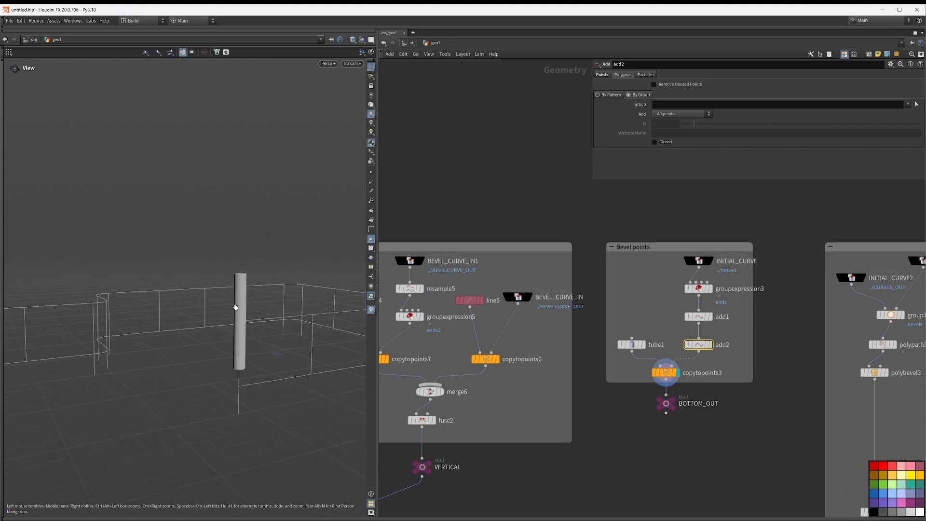
key(w)
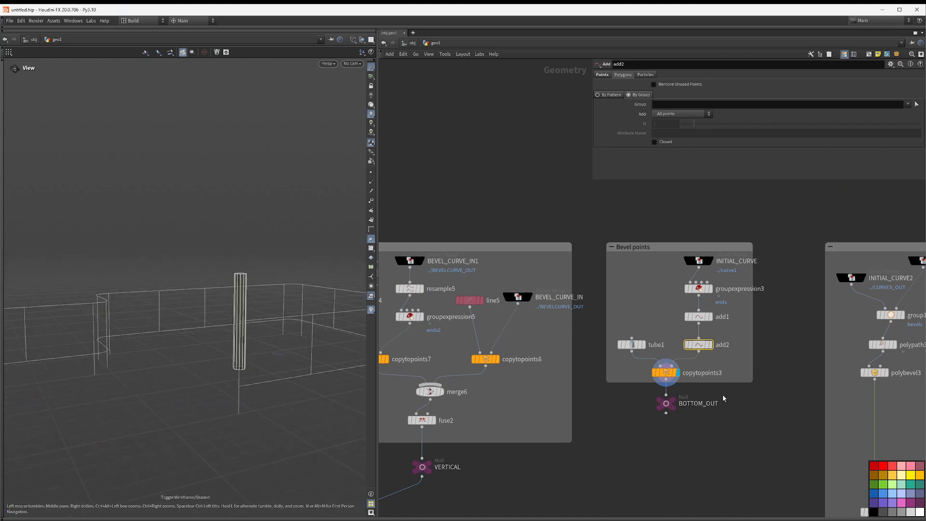
middle_drag(875, 398, 700, 385)
middle_drag(790, 306, 794, 338)
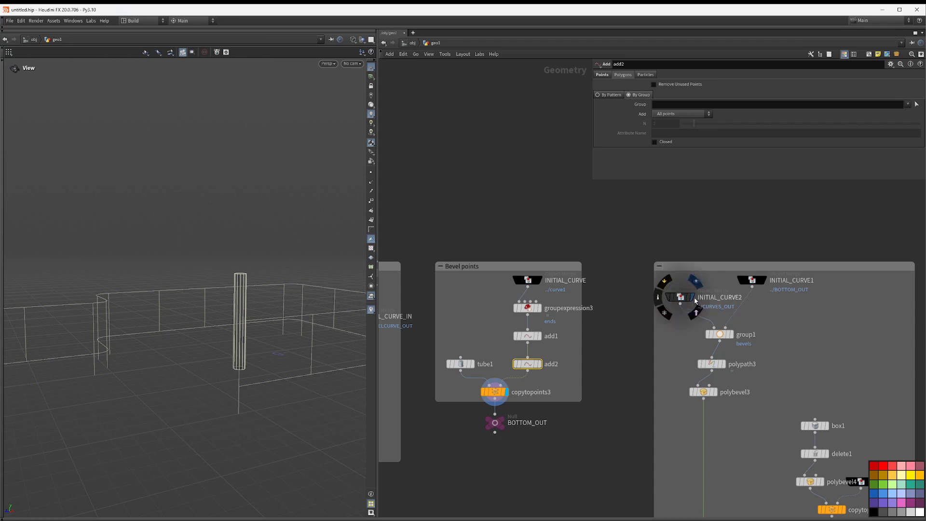
Step: Select INITIAL_CURVE2 to inspect its merged object and display INITIAL_CURVE1
click(695, 299)
middle_drag(589, 470, 825, 382)
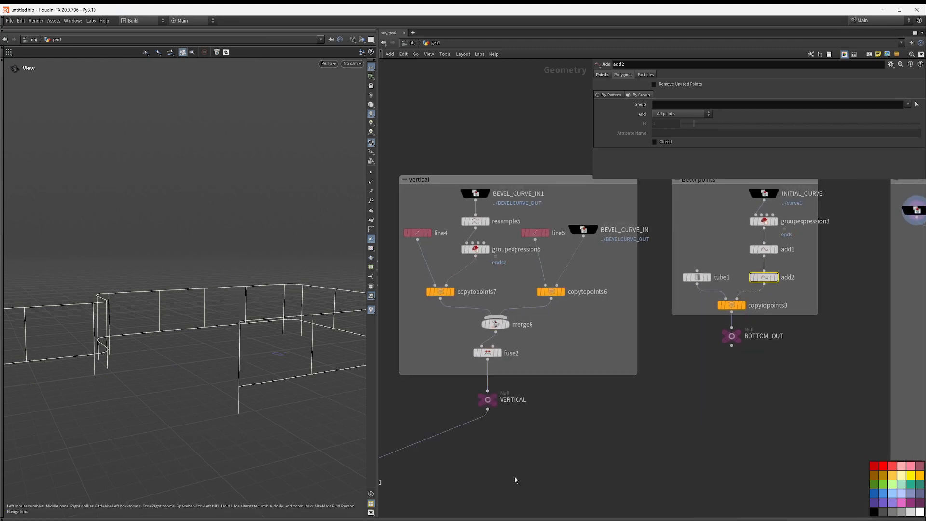
middle_drag(515, 479, 633, 372)
middle_drag(874, 313, 551, 426)
middle_drag(823, 328, 680, 397)
click(568, 287)
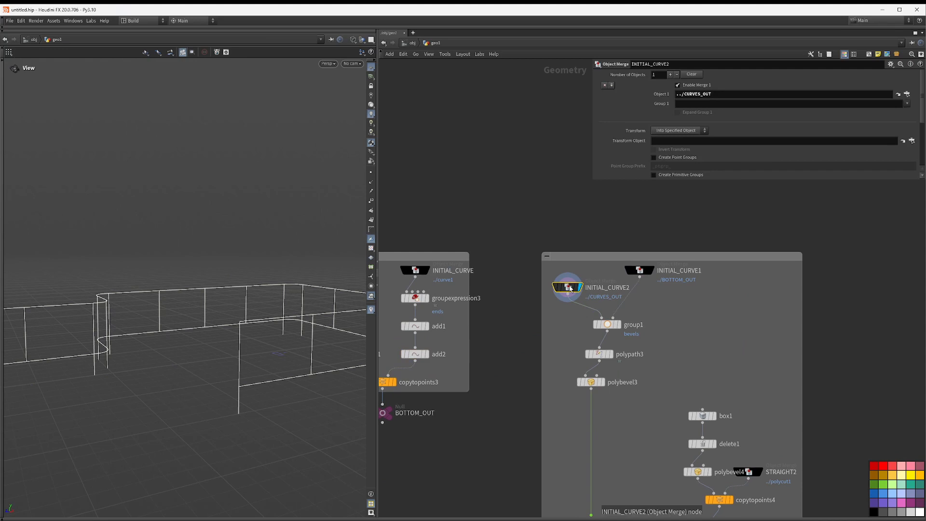
click(649, 273)
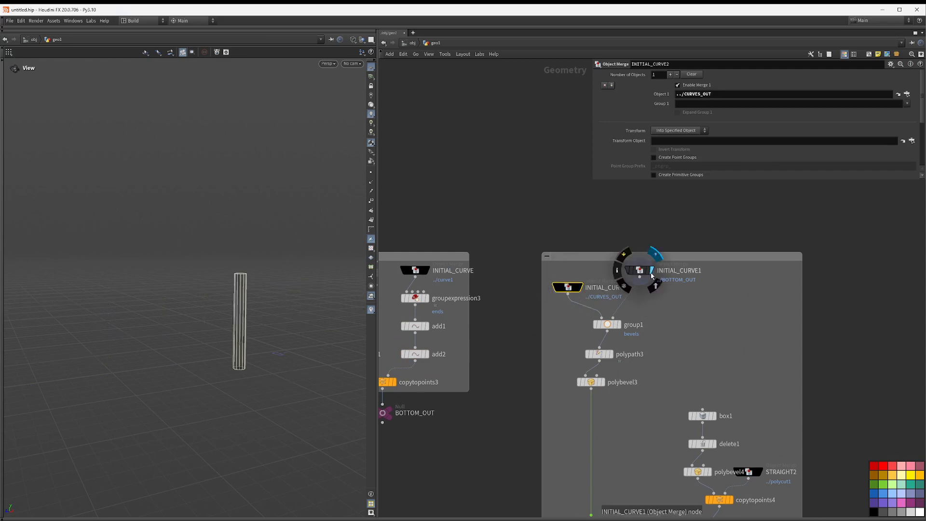
drag(646, 275, 662, 282)
Step: Display group1 and inspect its bounding object settings for the bevels group
click(607, 326)
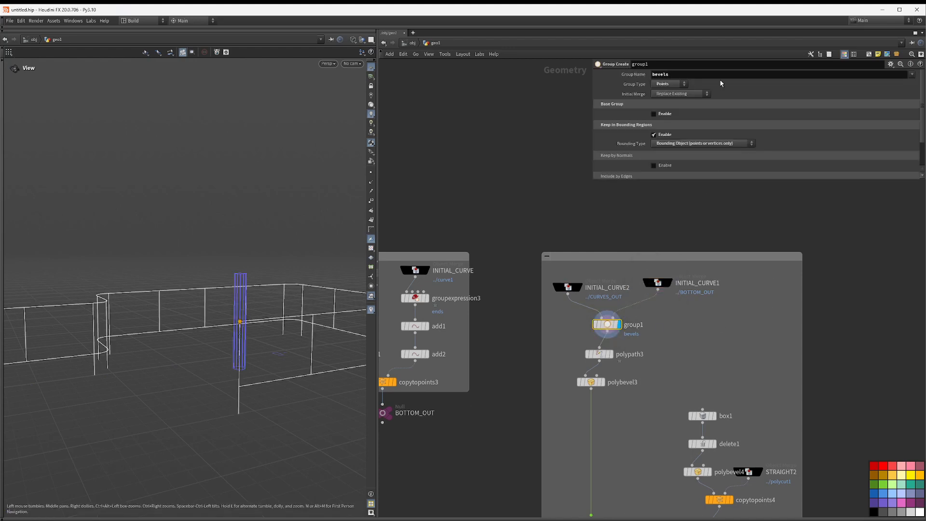
click(675, 144)
click(675, 145)
click(664, 136)
click(665, 135)
drag(226, 331, 284, 322)
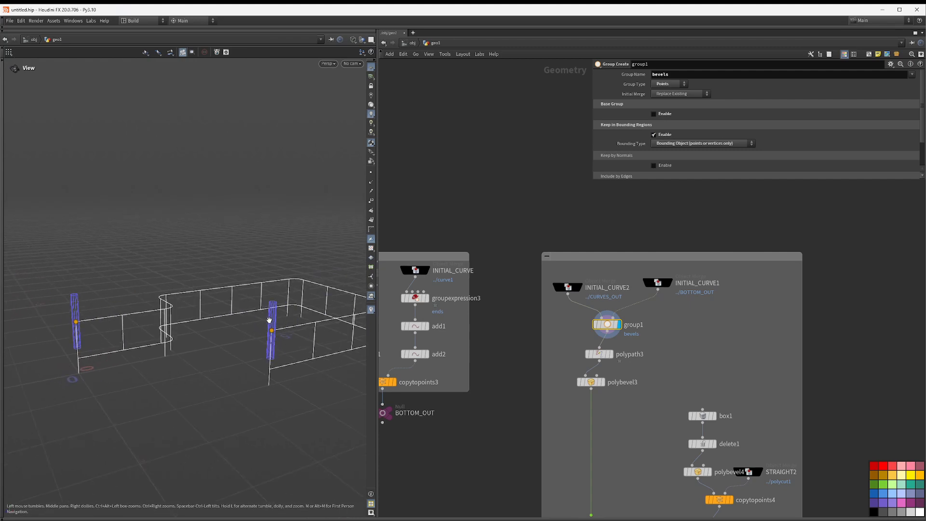
Step: Display polypath3, then polybevel3, and set the bevel Distance to about 0.205
mouse_move(616, 355)
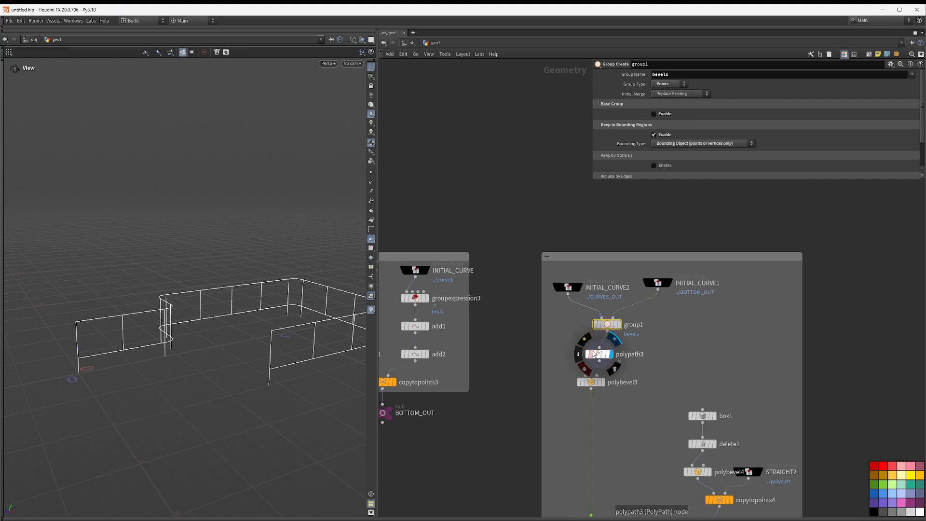
click(612, 355)
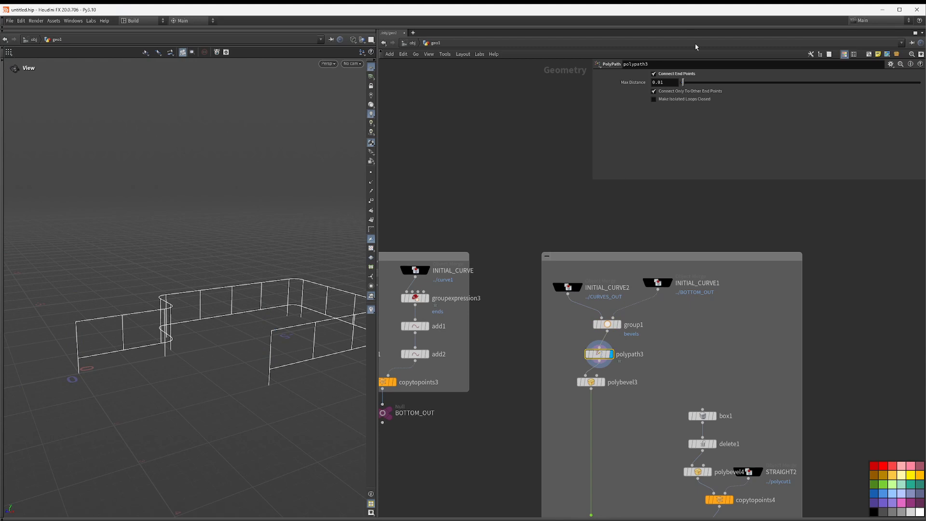
middle_drag(654, 357, 678, 249)
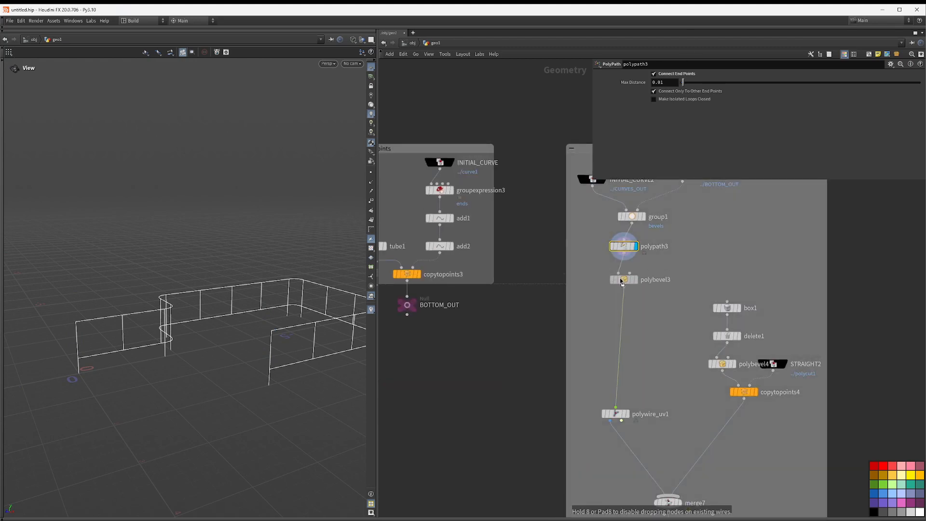
click(635, 280)
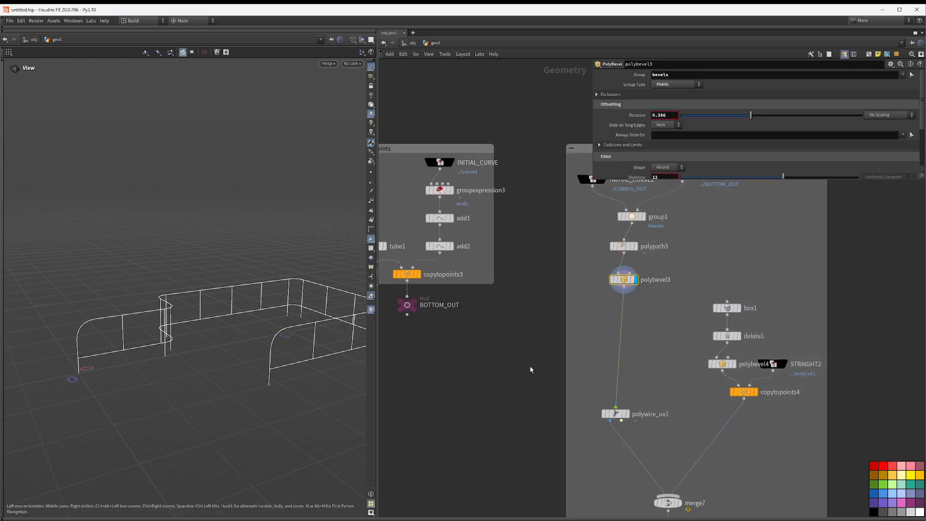
drag(767, 114, 719, 114)
Step: Enlarge the viewport and display polywire_uv1 to view the tubed railing
drag(124, 320, 538, 338)
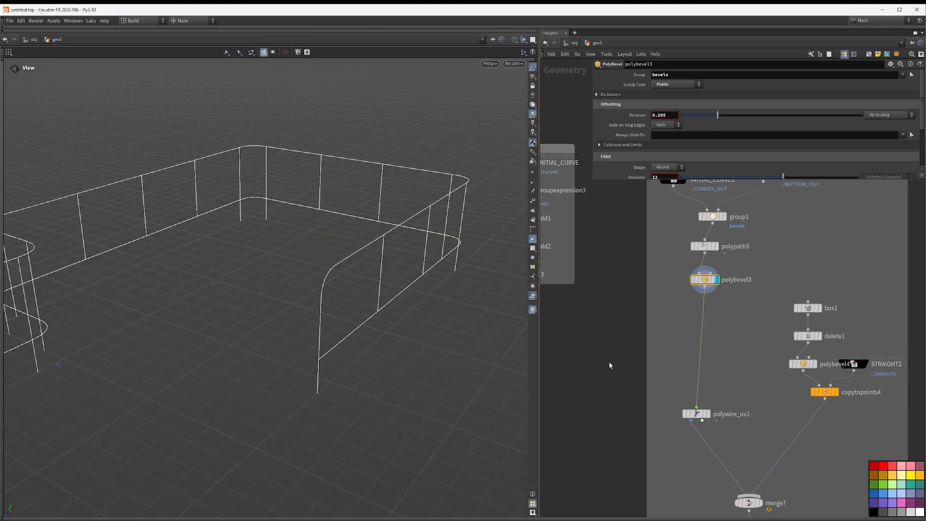
middle_drag(610, 367, 561, 350)
key(p)
middle_drag(596, 479, 621, 326)
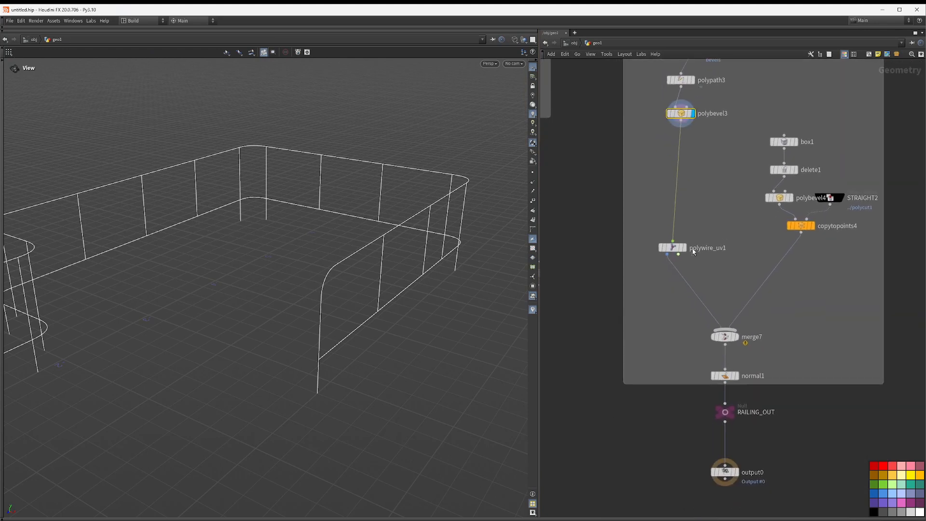
click(684, 248)
drag(677, 252, 686, 220)
drag(401, 246, 355, 302)
key(Return)
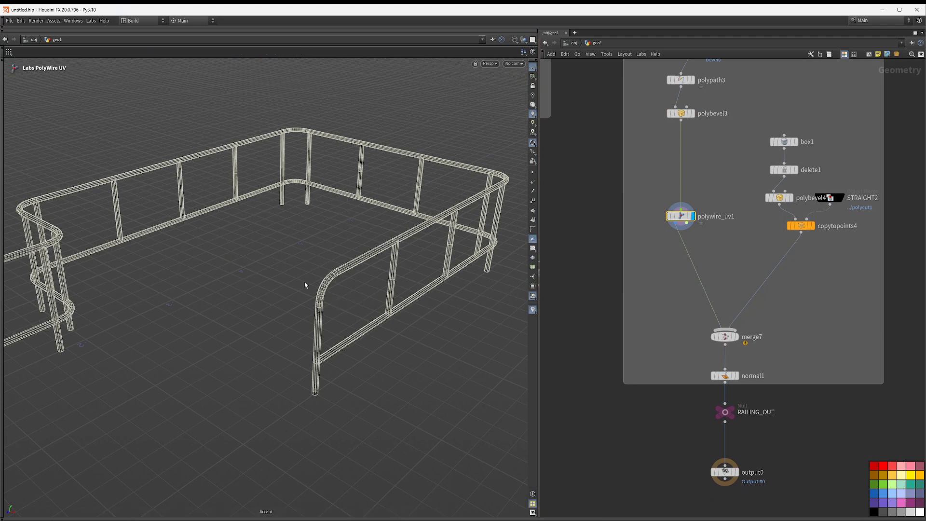
key(Escape)
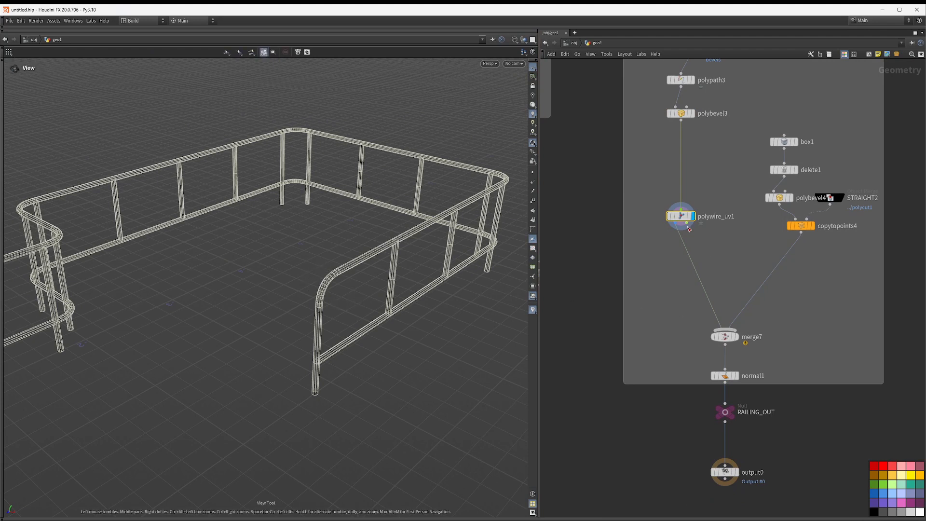
Step: Open polywire_uv1's parameters and set Max Valence to 5
key(p)
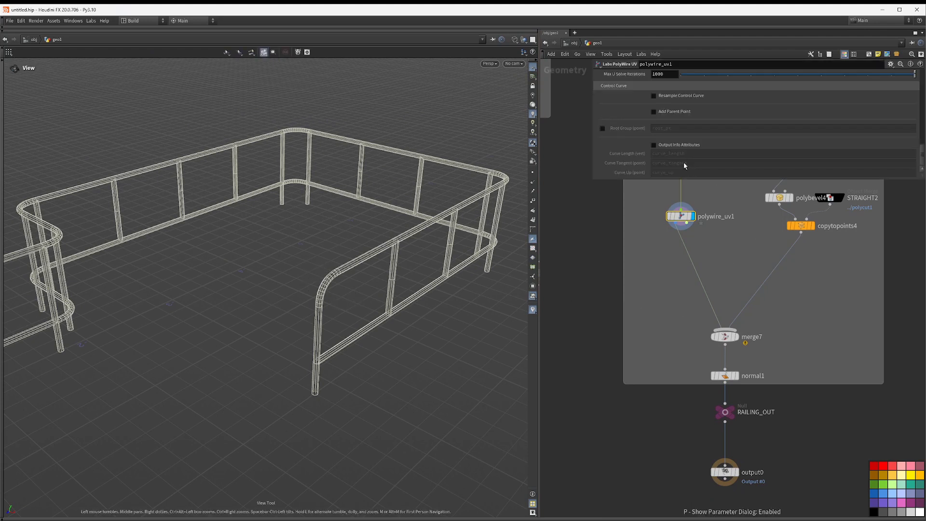
drag(678, 179, 695, 469)
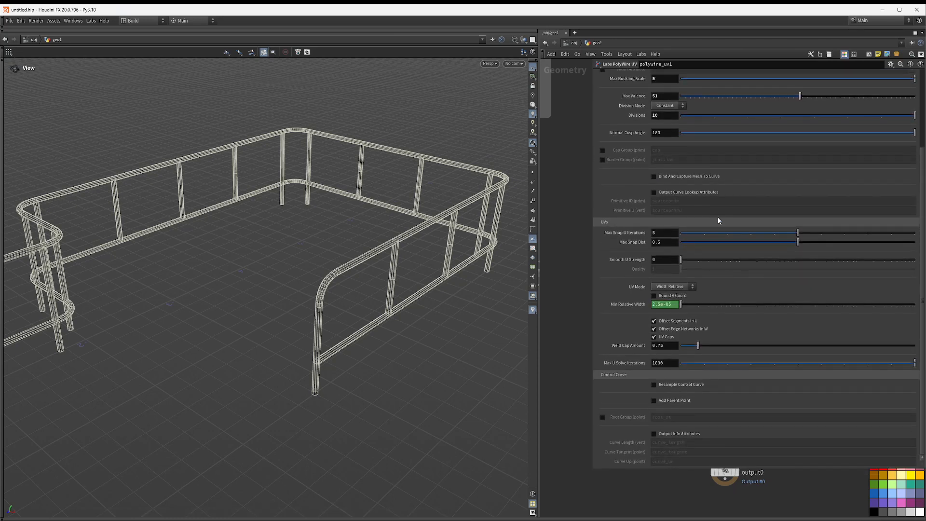
scroll(738, 251, up, 2)
scroll(752, 270, up, 2)
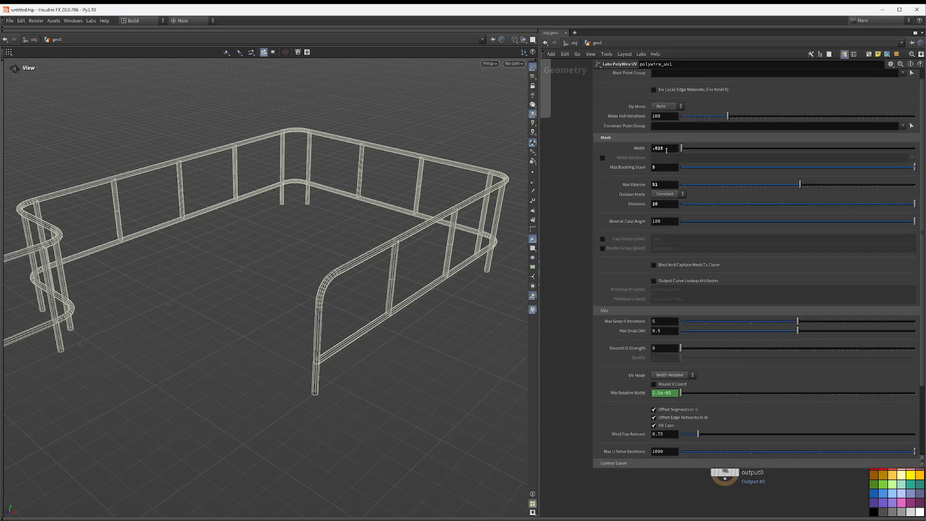
double_click(672, 185)
text(5)
drag(498, 103, 495, 105)
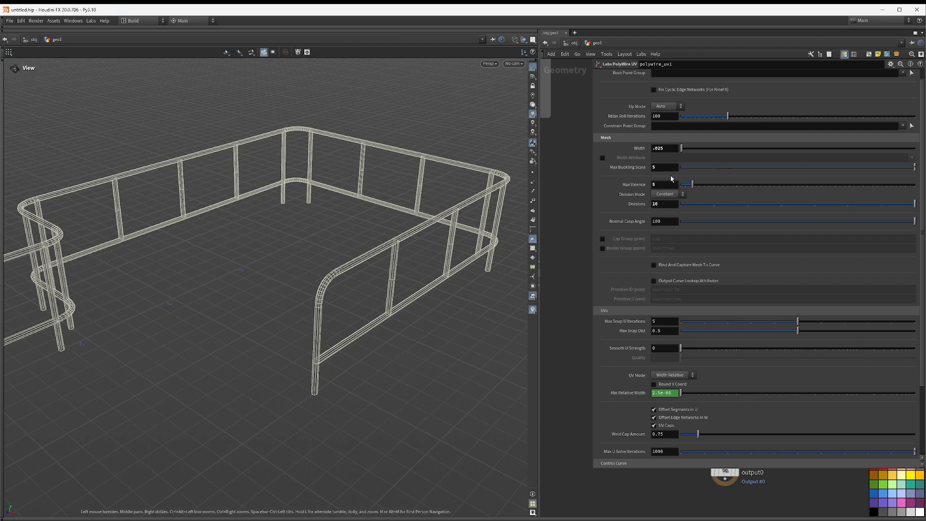
Step: Set the polywire Divisions to 32 and inspect the tubes shaded up close
double_click(657, 205)
text(32)
key(Return)
right_drag(358, 293, 574, 251)
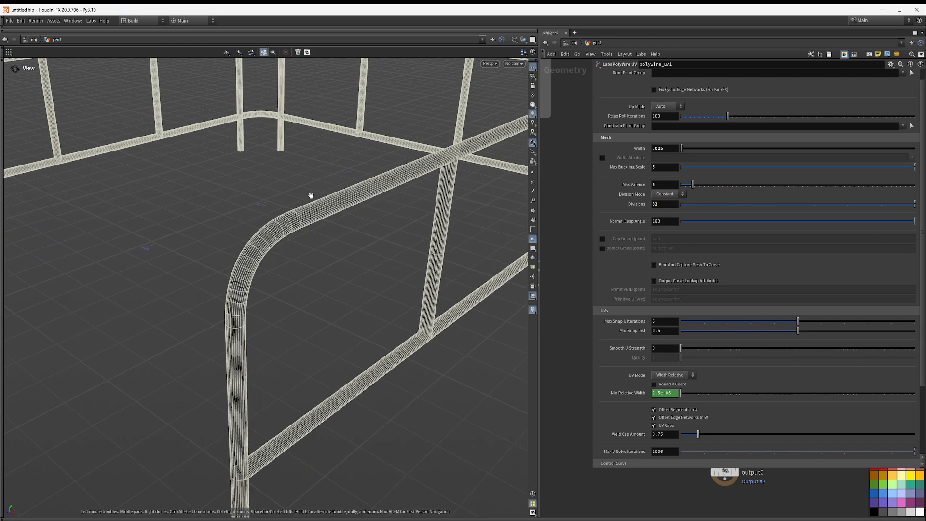
key(w)
Step: Set the polywire Divisions to 12 and orbit the wireframe view of the railing
double_click(665, 204)
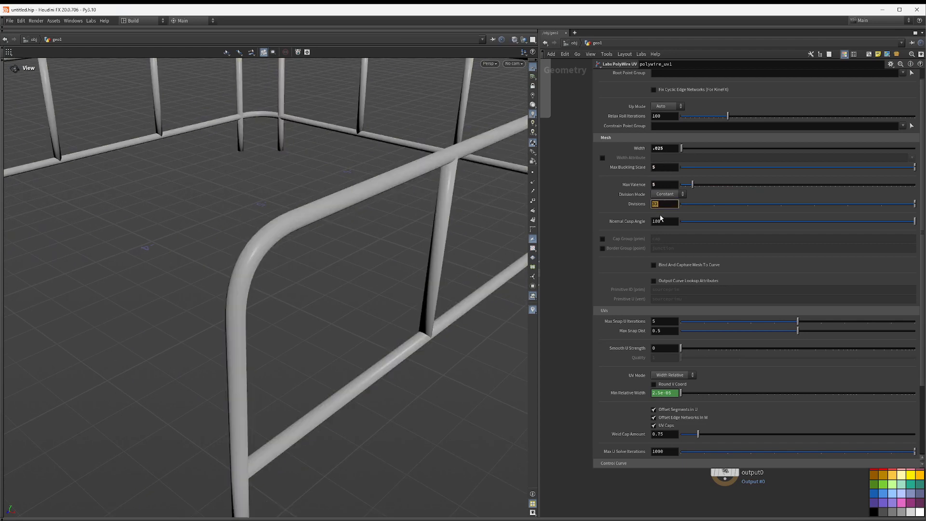
text(12)
key(Return)
key(w)
right_drag(346, 168, 314, 172)
right_drag(382, 173, 195, 154)
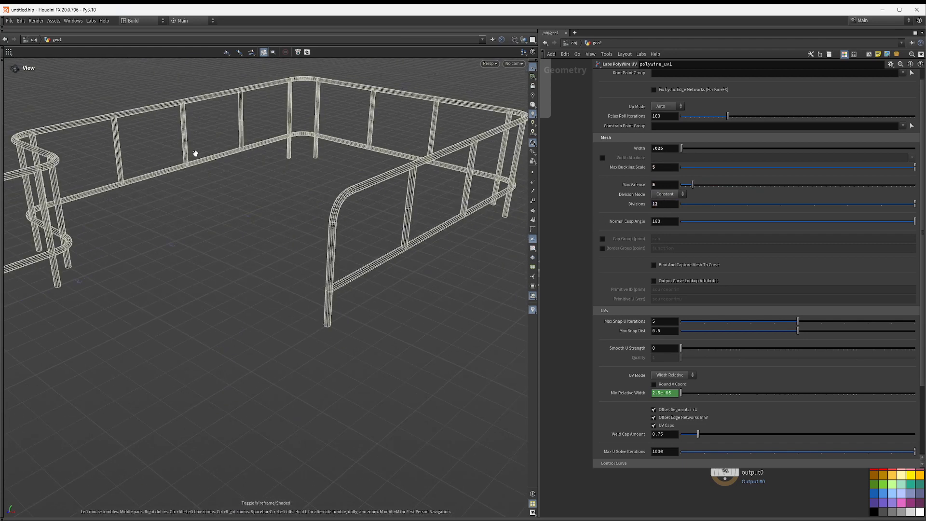
middle_drag(465, 287, 432, 232)
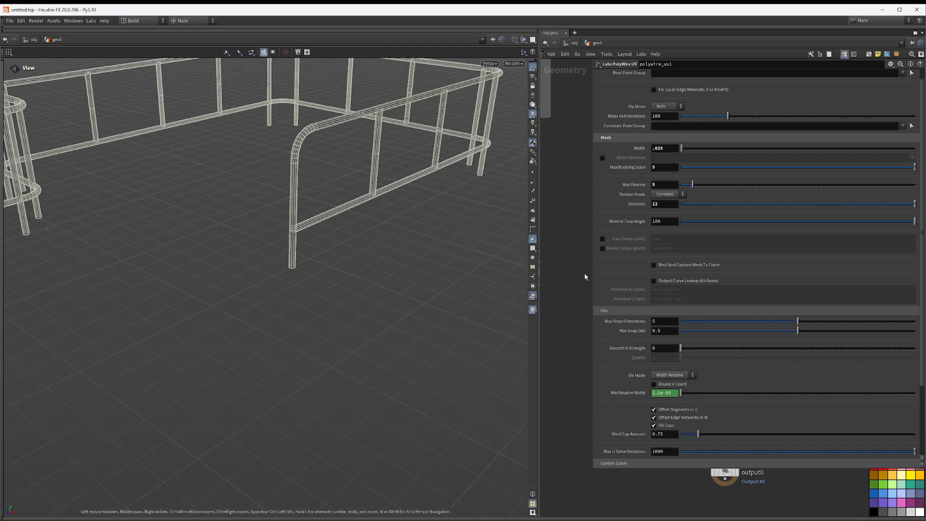
Step: Return to the network view and display box1, then the STRAIGHT2 straight rails, framing them in the viewport
key(p)
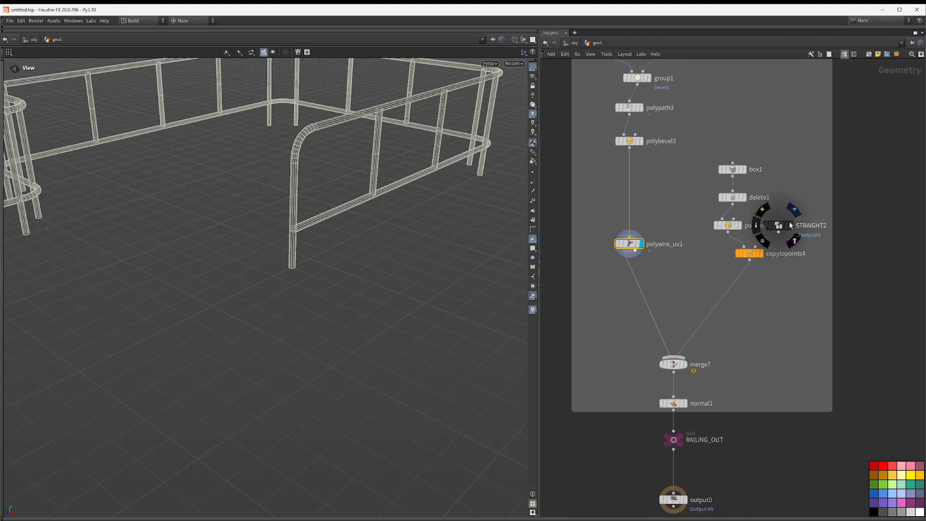
click(747, 170)
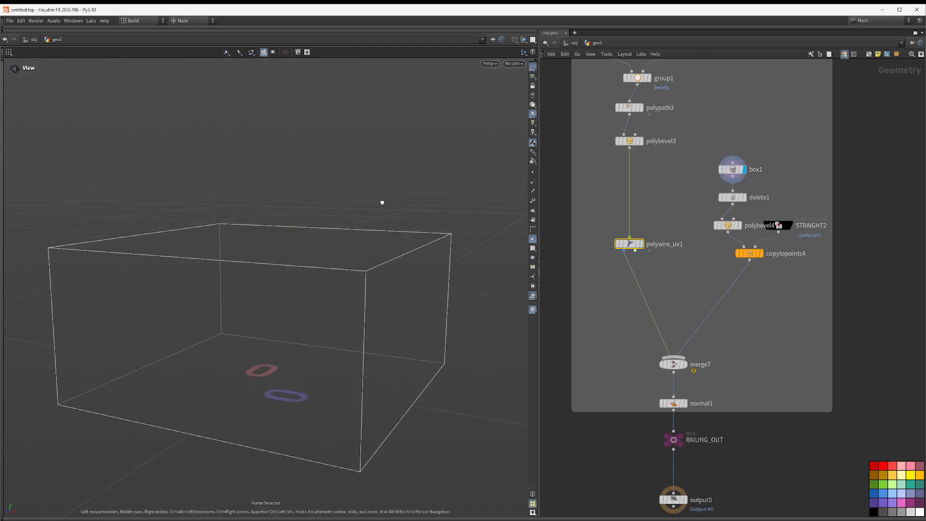
click(794, 225)
key(f)
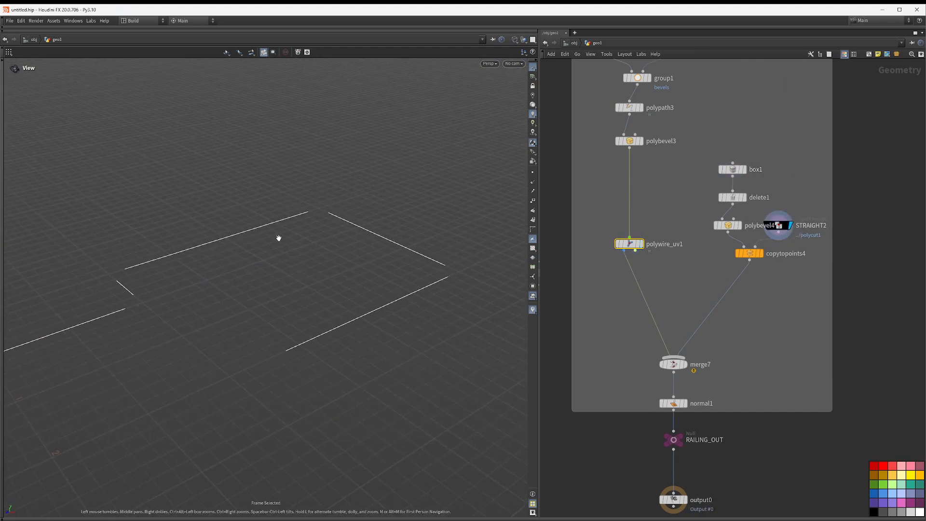
Step: Display copytopoints4 to view the posts copied onto points, shaded, and orbit around them
mouse_move(755, 253)
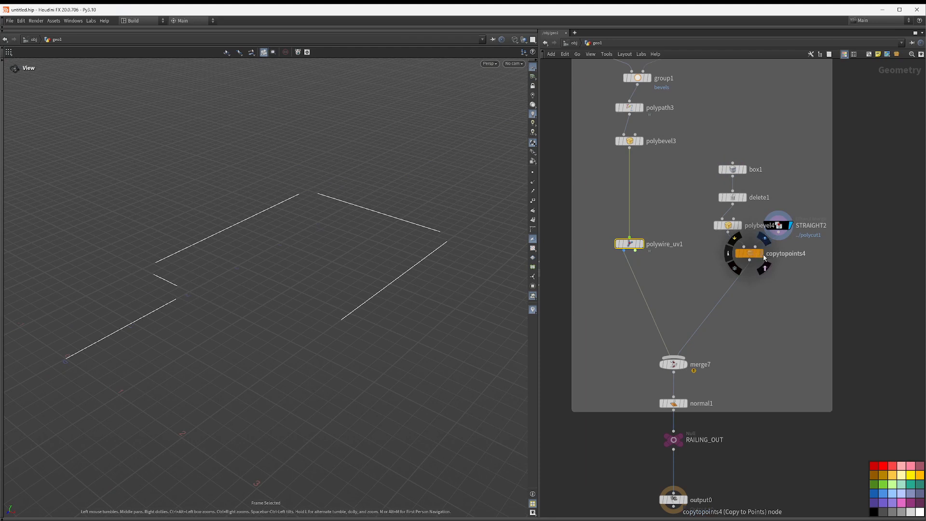
click(763, 254)
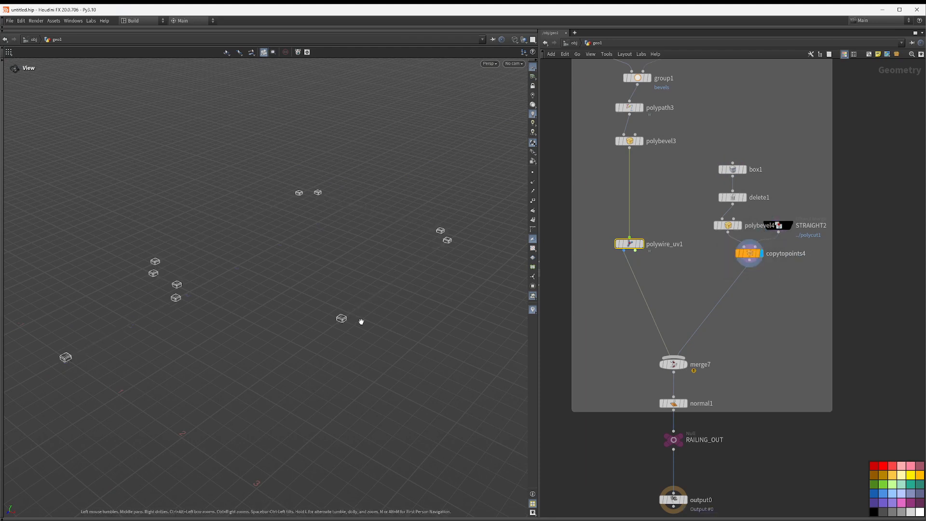
key(shift+w)
mouse_move(153, 298)
mouse_down()
mouse_move(217, 285)
mouse_move(246, 262)
mouse_up()
right_drag(246, 263, 426, 283)
middle_drag(426, 283, 326, 285)
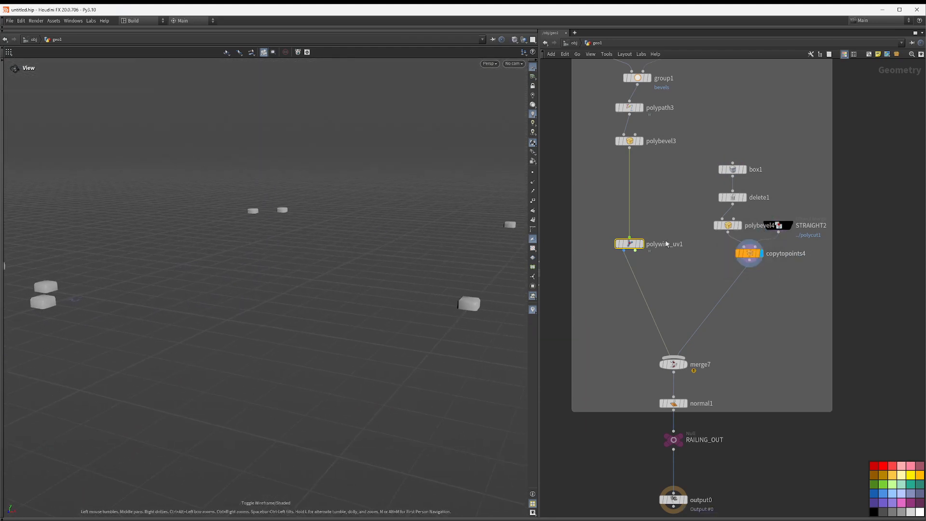
Step: Display merge7 and orbit to inspect the combined railing tubes and posts
mouse_move(729, 227)
click(685, 364)
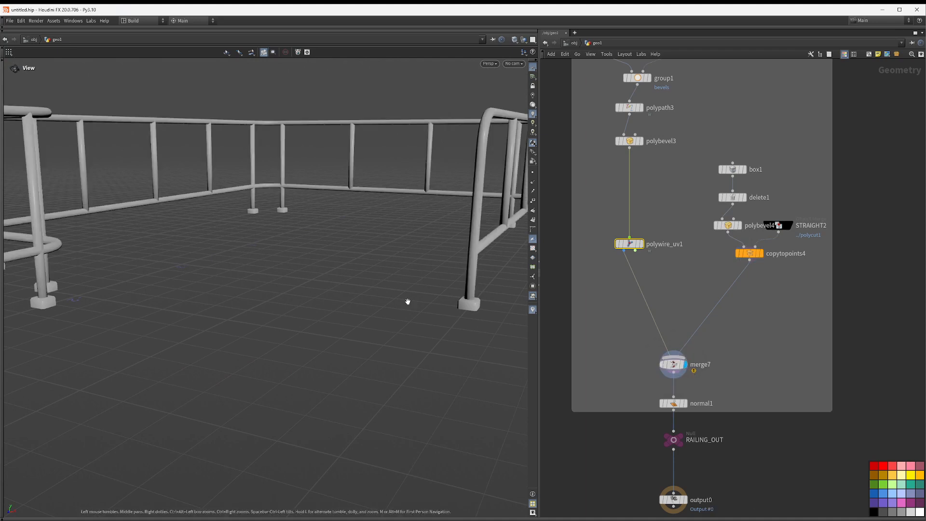
drag(407, 302, 200, 242)
right_drag(200, 242, 272, 246)
drag(272, 246, 288, 256)
right_drag(288, 256, 285, 247)
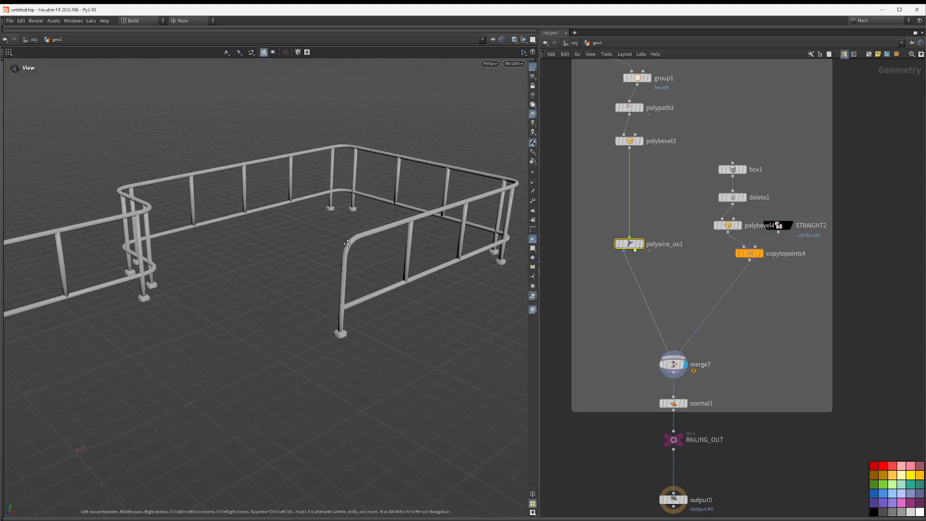
drag(284, 246, 350, 242)
Step: Display normal1 and then the RAILING_OUT null, and orbit around the finished railing
click(685, 403)
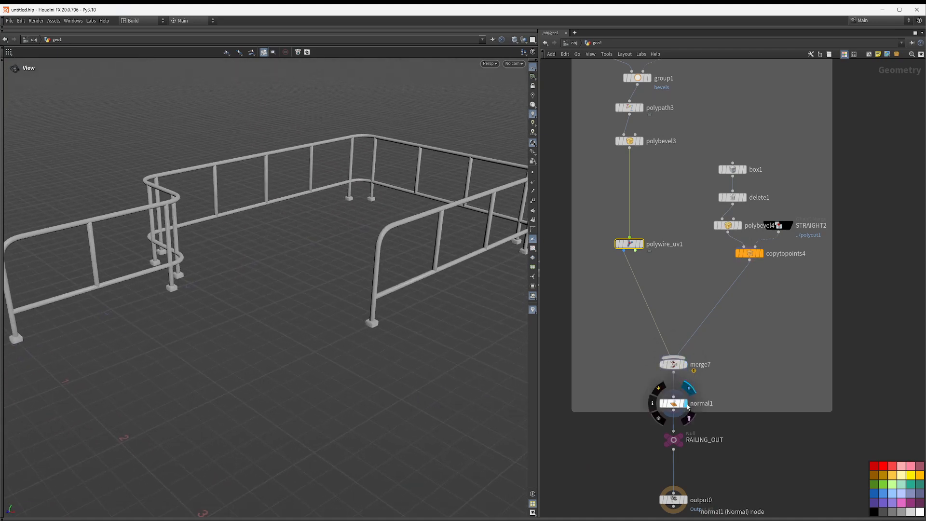
click(689, 427)
middle_drag(736, 467, 707, 357)
drag(338, 224, 389, 223)
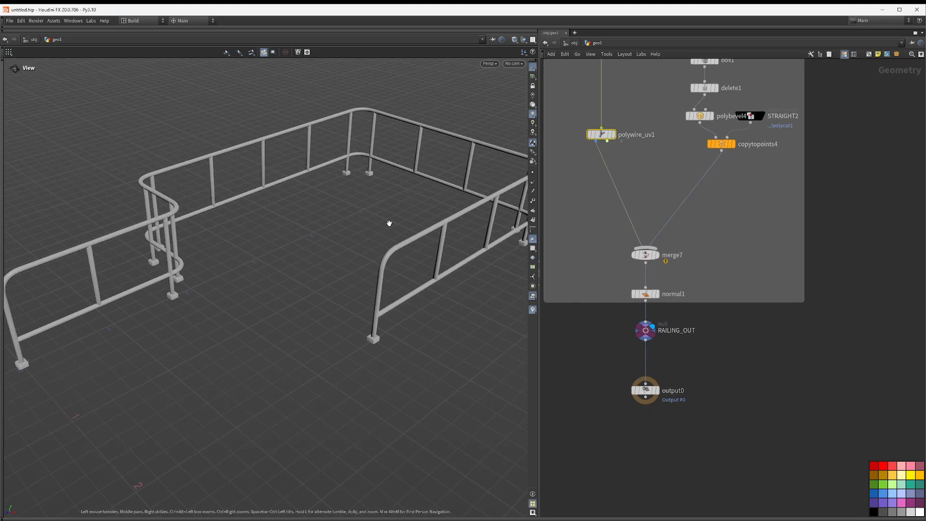
right_drag(389, 224, 346, 245)
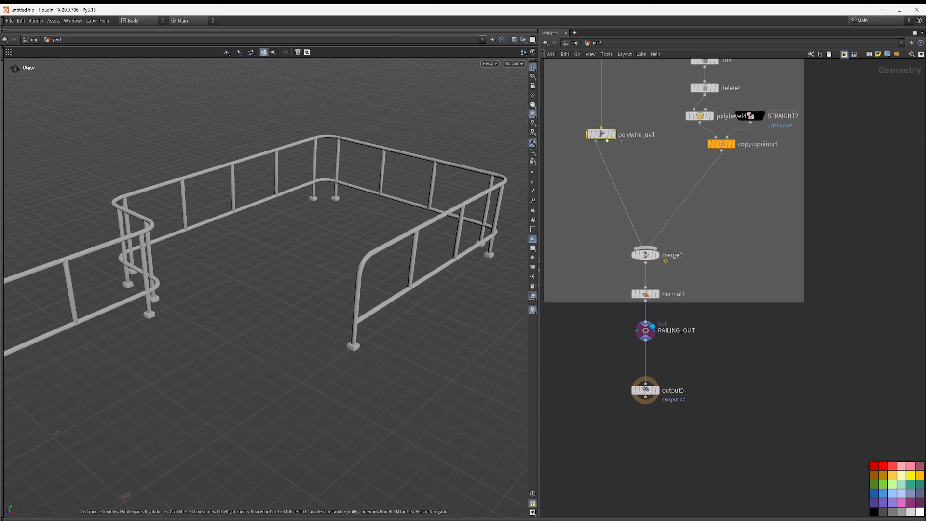